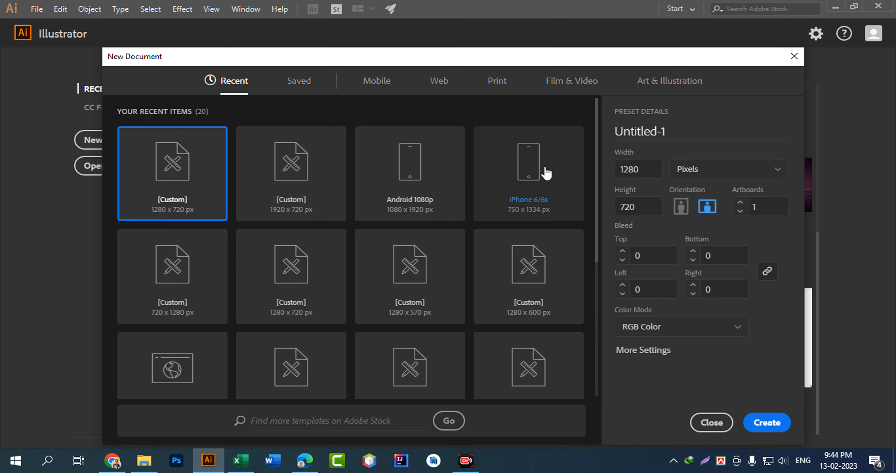
# Create a new 1280 x 720 px document with one landscape artboard in RGB Color mode.
pyautogui.moveTo(564, 60); pyautogui.dragTo(558, 41)
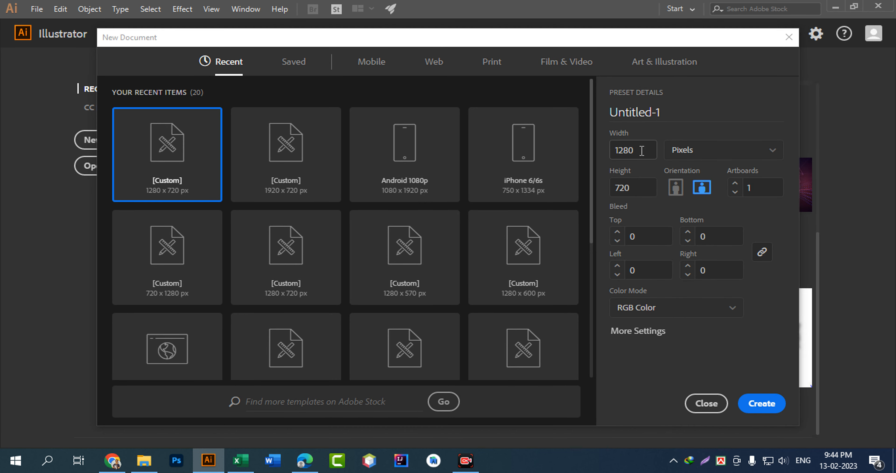
pyautogui.moveTo(637, 151); pyautogui.dragTo(616, 150)
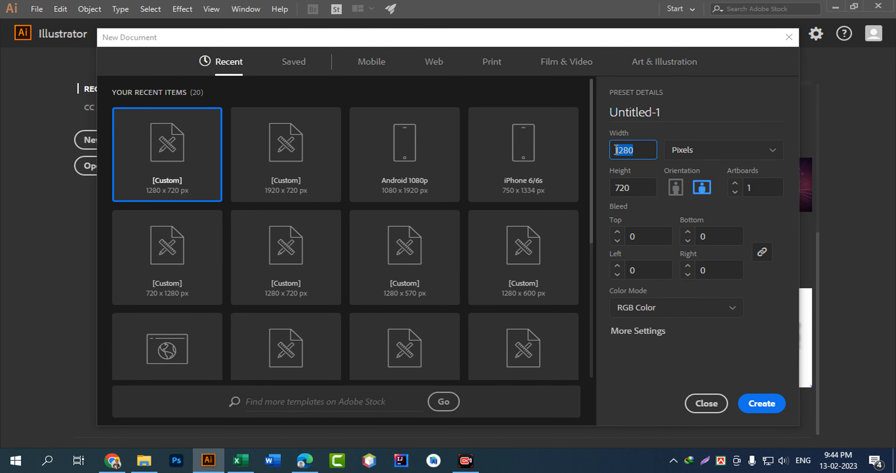
pyautogui.doubleClick(647, 191)
pyautogui.click(766, 414)
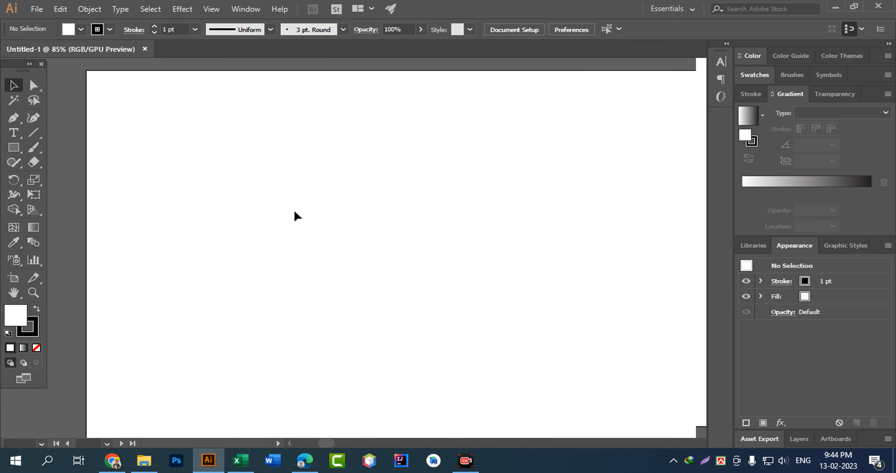
# Draw a 1280 x 720 px rectangle covering the whole artboard and remove its stroke.
pyautogui.hotkey('ctrl', 'space')
pyautogui.hotkey('ctrl', '-')
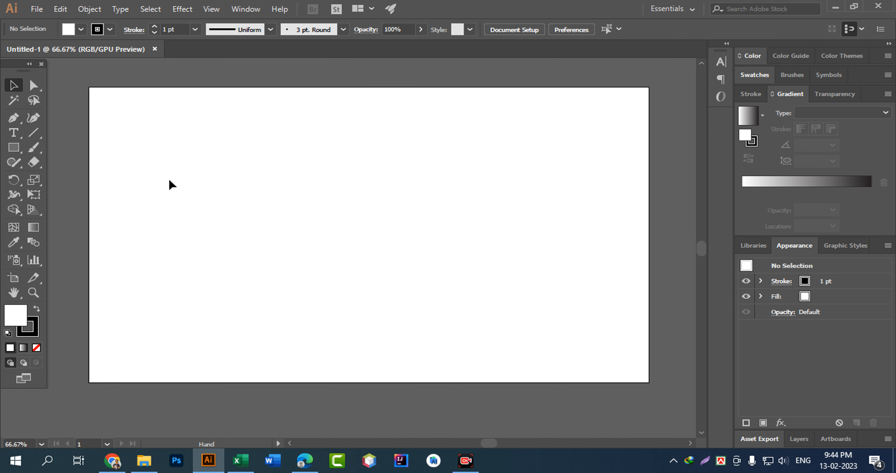
pyautogui.click(21, 149)
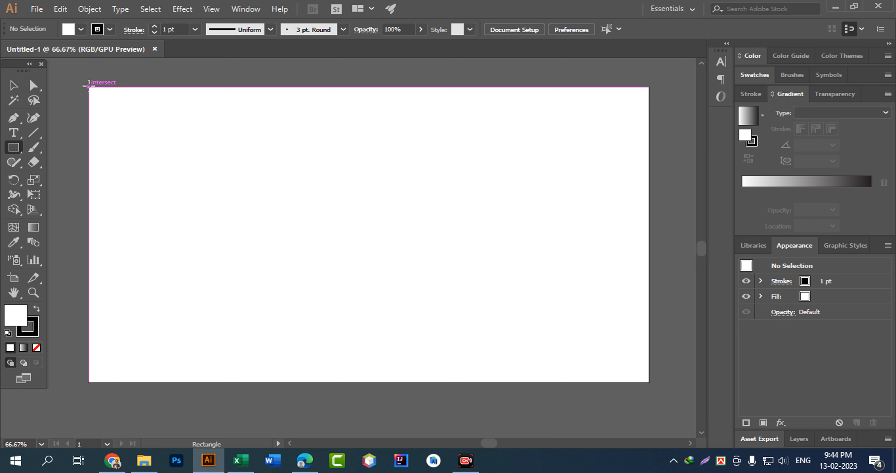
pyautogui.moveTo(90, 87); pyautogui.dragTo(649, 382)
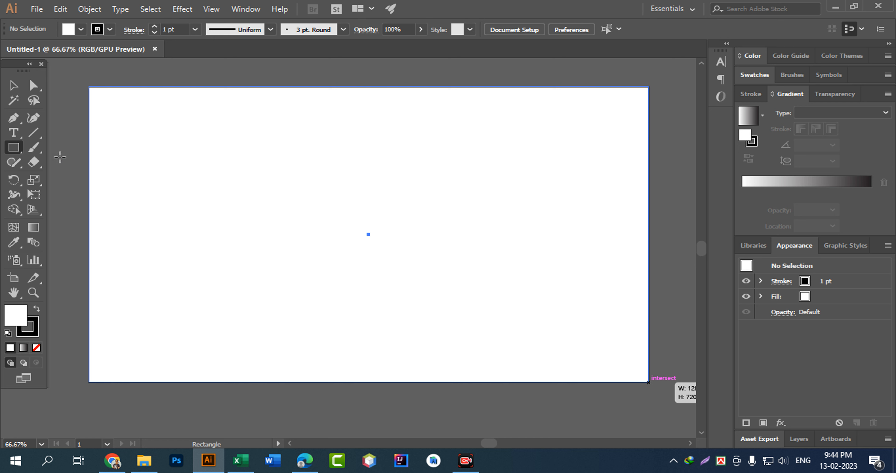
pyautogui.click(37, 334)
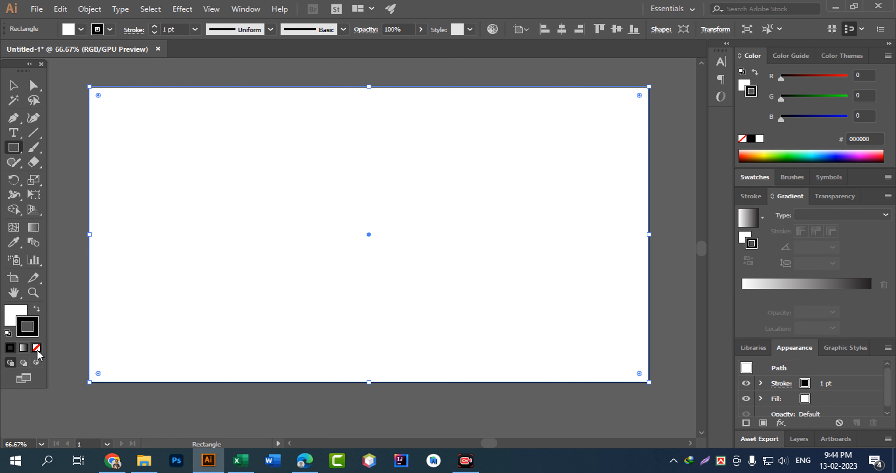
pyautogui.click(37, 347)
pyautogui.click(14, 314)
pyautogui.click(14, 85)
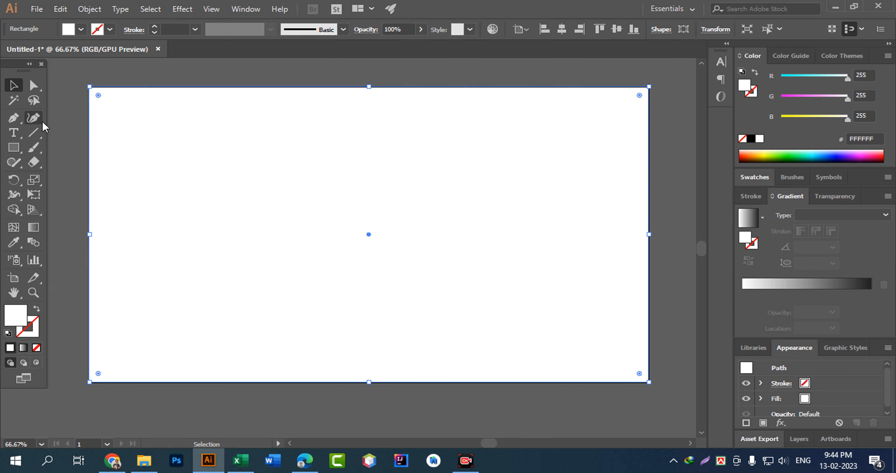
# Fill the rectangle with the white-to-black linear gradient swatch and recolor its black stop to RGB Yellow.
pyautogui.click(81, 30)
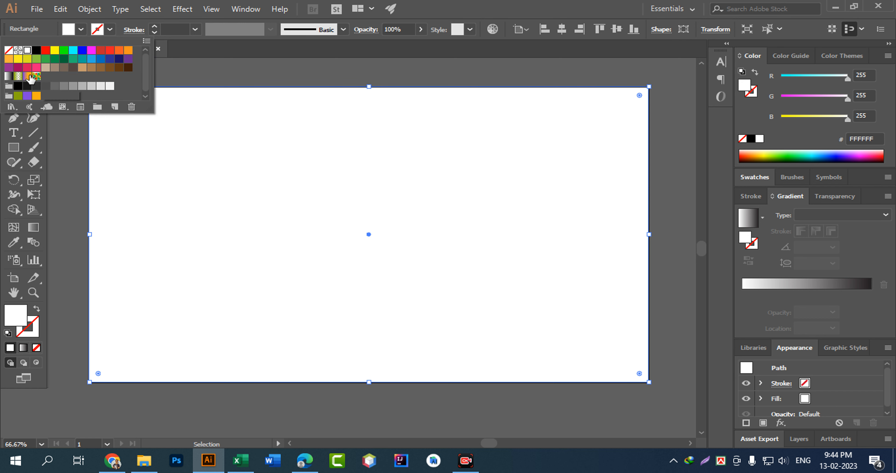
pyautogui.click(9, 79)
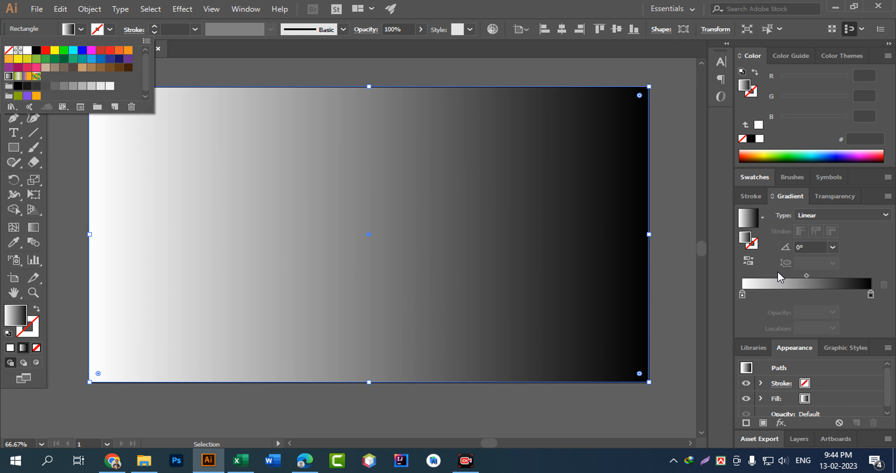
pyautogui.click(872, 295)
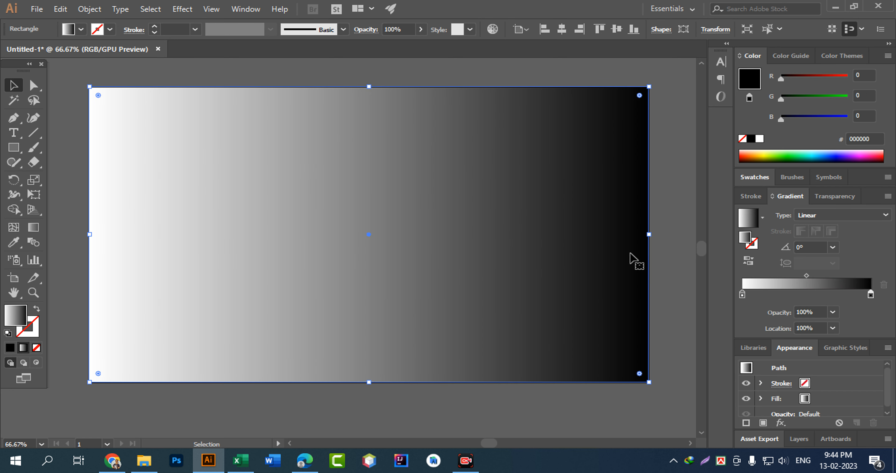
pyautogui.doubleClick(871, 295)
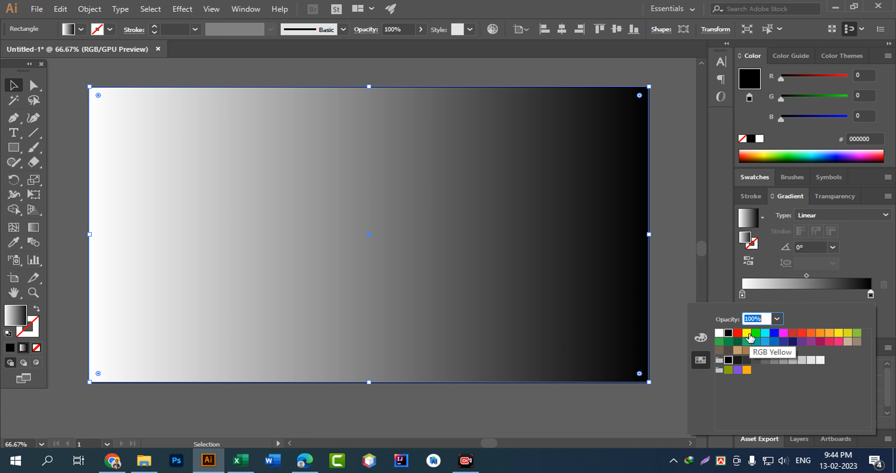
pyautogui.click(748, 334)
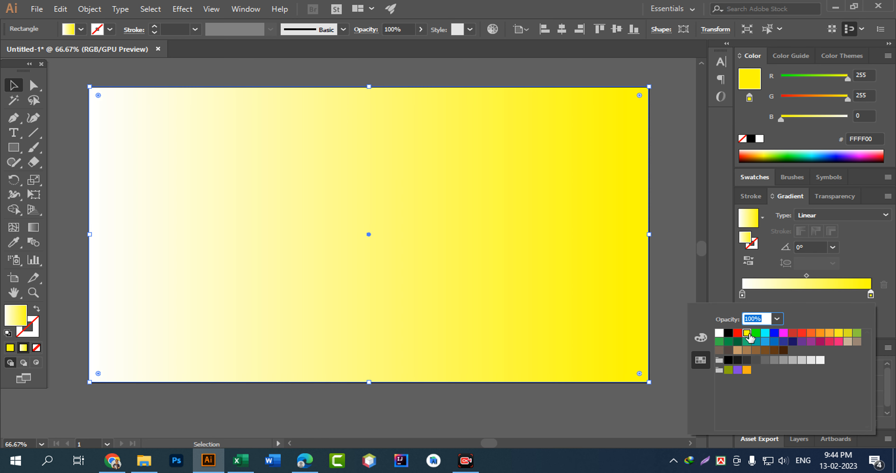
# Change the rectangle's gradient type to Radial.
pyautogui.doubleClick(785, 196)
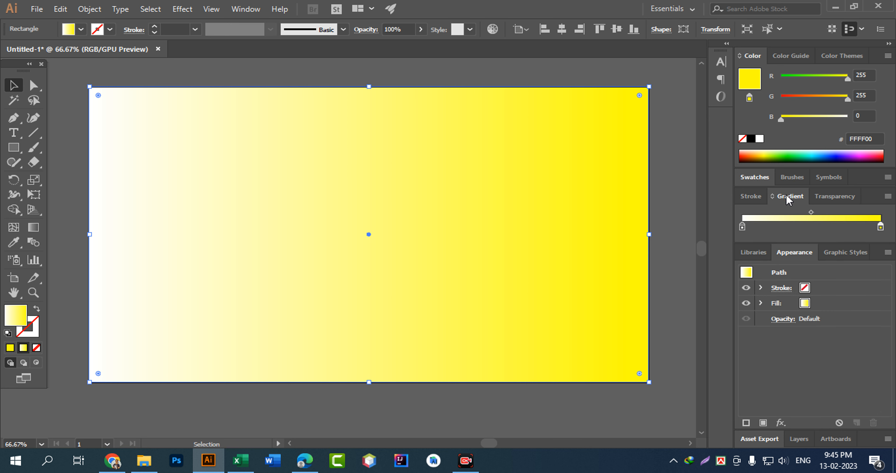
pyautogui.doubleClick(787, 198)
pyautogui.click(794, 198)
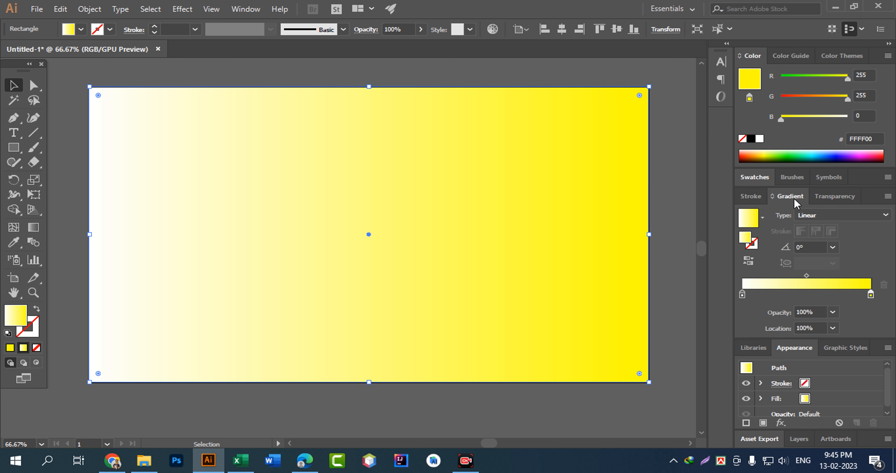
pyautogui.click(875, 217)
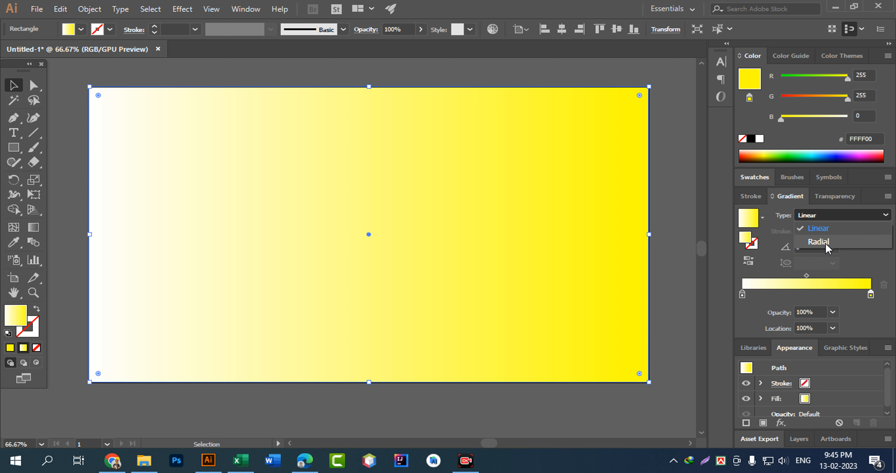
pyautogui.click(839, 244)
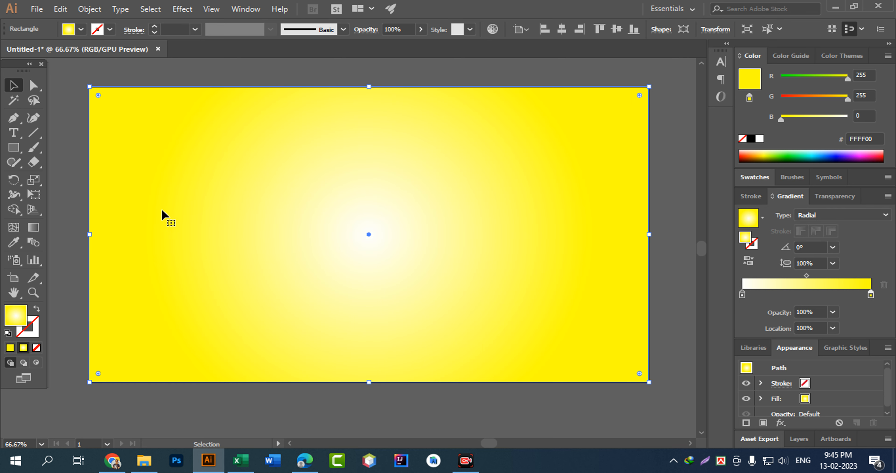
# Enlarge the radial gradient with the Gradient tool so its outer radius extends well beyond the rectangle's side edges.
pyautogui.moveTo(350, 206); pyautogui.dragTo(313, 206)
pyautogui.click(33, 227)
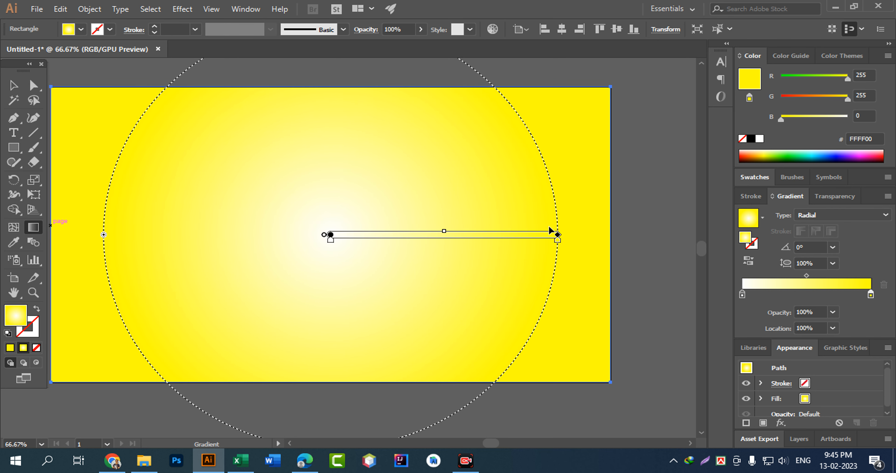
pyautogui.moveTo(558, 235); pyautogui.dragTo(691, 236)
pyautogui.keyDown('ctrl'); pyautogui.keyDown('alt'); pyautogui.click(543, 291); pyautogui.keyUp('alt'); pyautogui.keyUp('ctrl')
pyautogui.moveTo(290, 245)
pyautogui.mouseDown()
pyautogui.moveTo(437, 279)
pyautogui.moveTo(456, 260)
pyautogui.mouseUp()
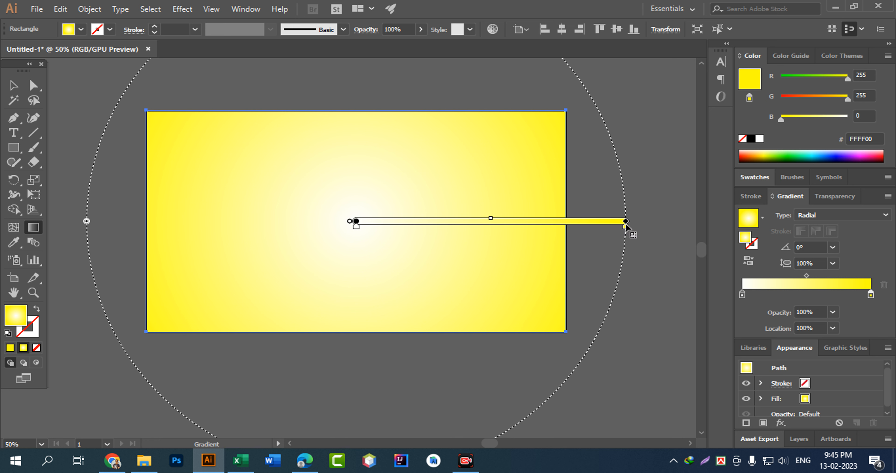
pyautogui.moveTo(626, 222); pyautogui.dragTo(654, 222)
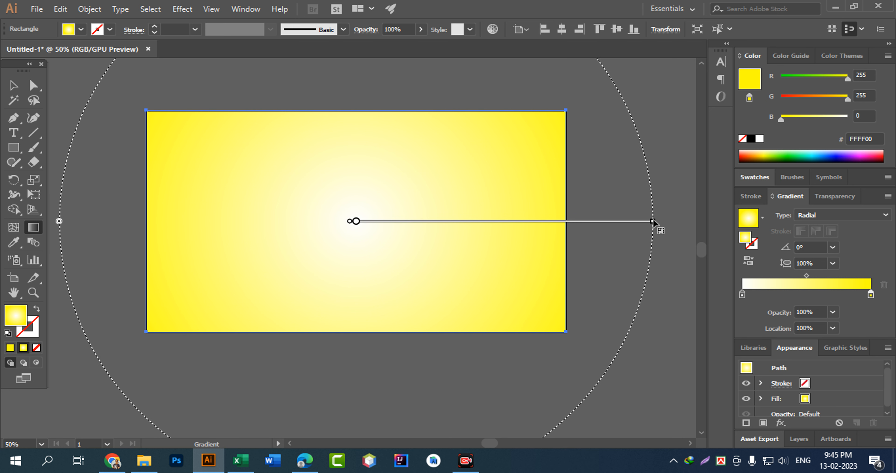
pyautogui.click(14, 84)
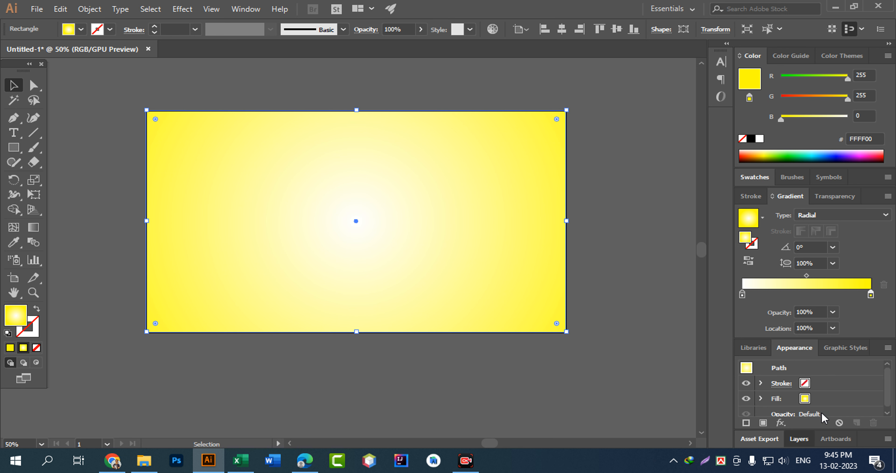
# Rename the layer holding the gradient rectangle as BG.
pyautogui.click(799, 438)
pyautogui.doubleClick(816, 356)
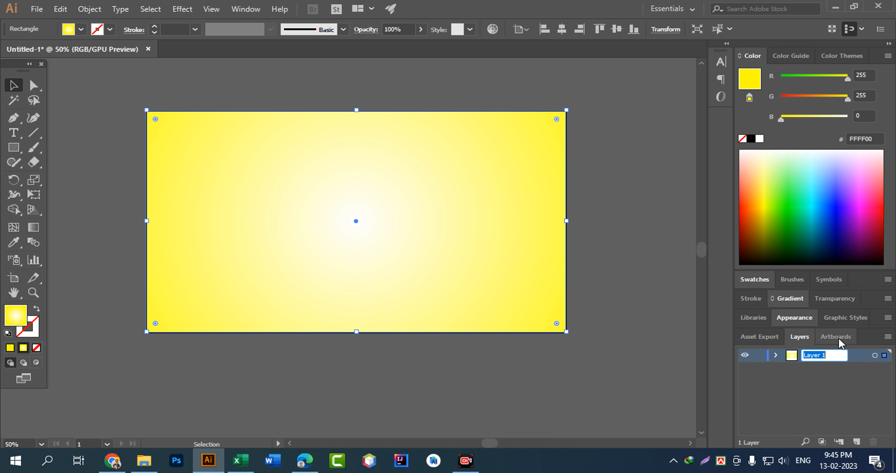
pyautogui.write('BG')
pyautogui.press('Return')
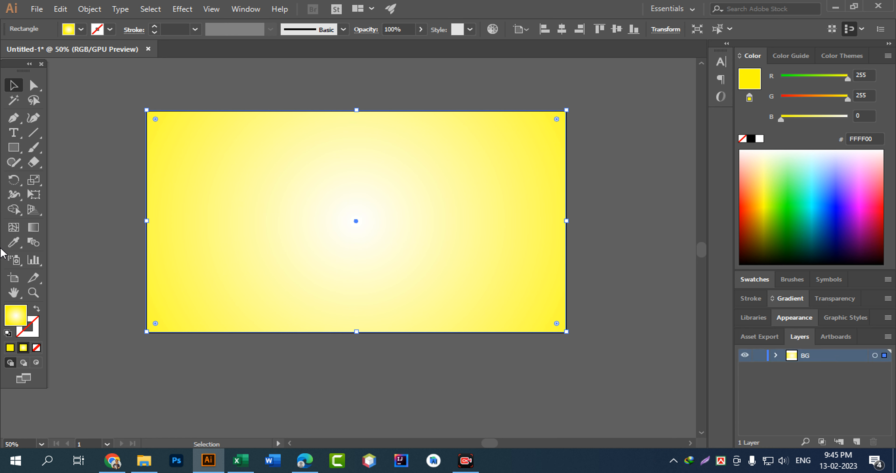
# Lock the selected background rectangle and add a new layer above BG.
pyautogui.click(90, 9)
pyautogui.moveTo(160, 74)
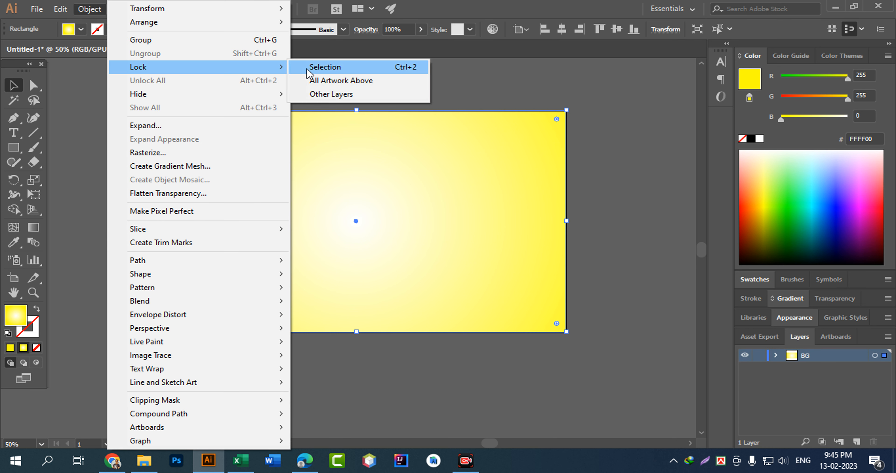
pyautogui.click(368, 68)
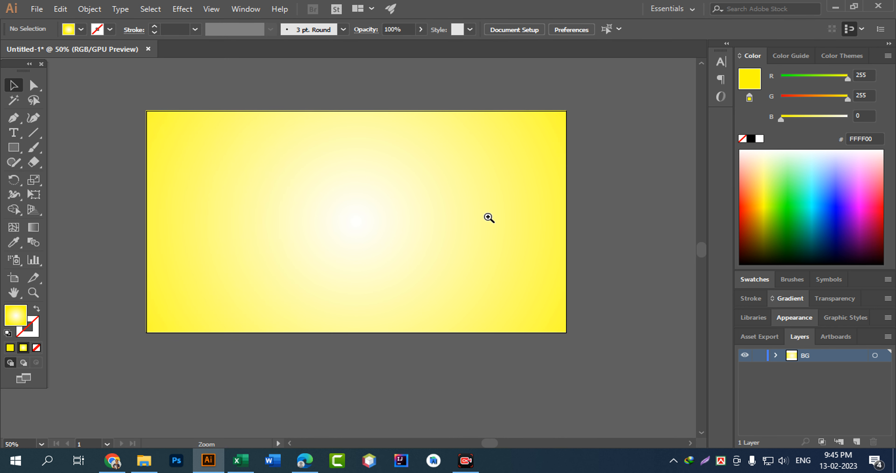
pyautogui.click(860, 443)
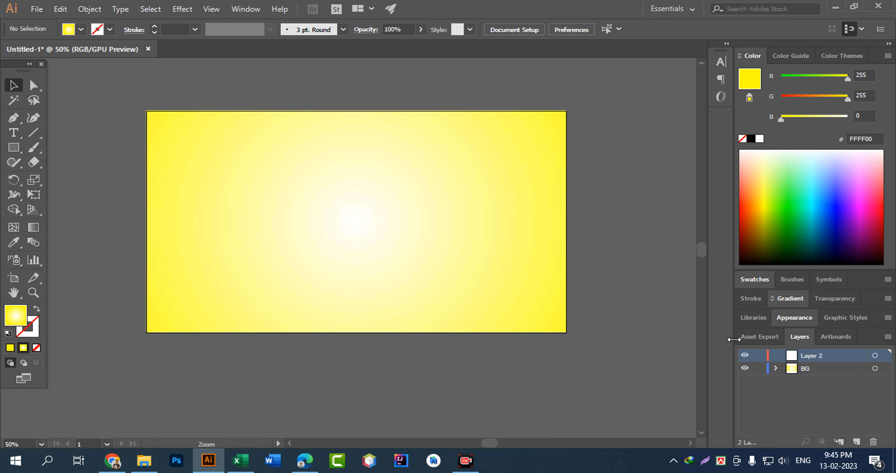
pyautogui.doubleClick(825, 356)
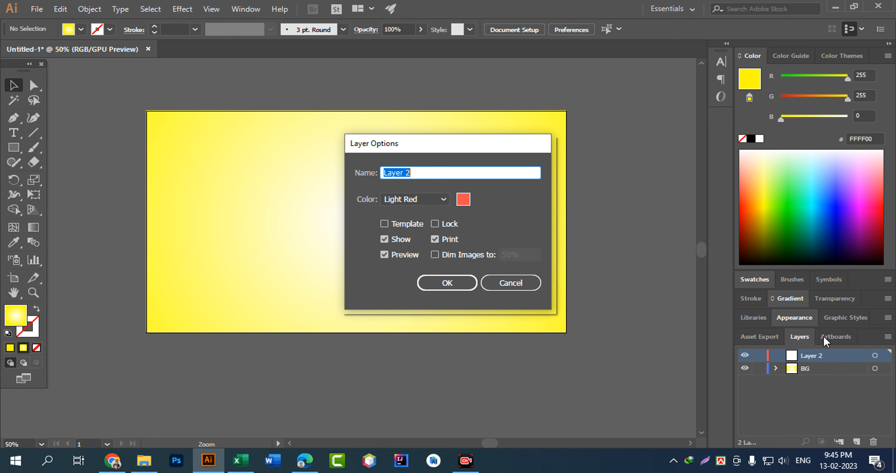
pyautogui.write('Te')
pyautogui.click(501, 285)
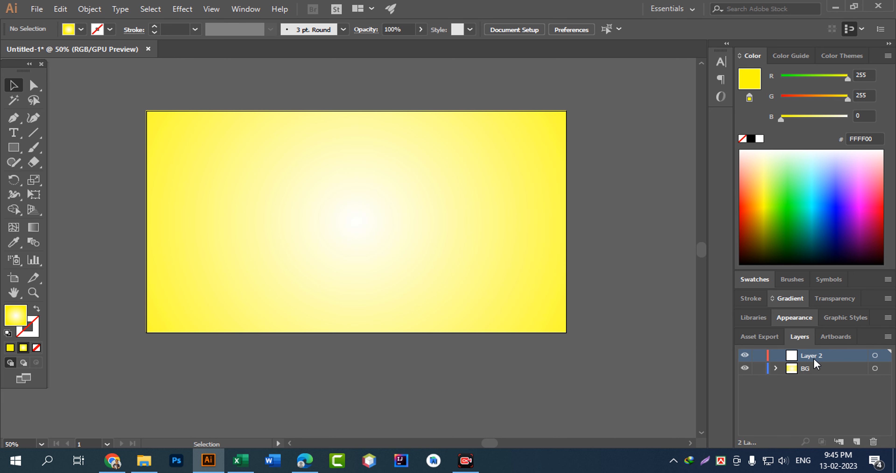
# Rename the new layer above BG as Text.
pyautogui.doubleClick(818, 354)
pyautogui.write('Te')
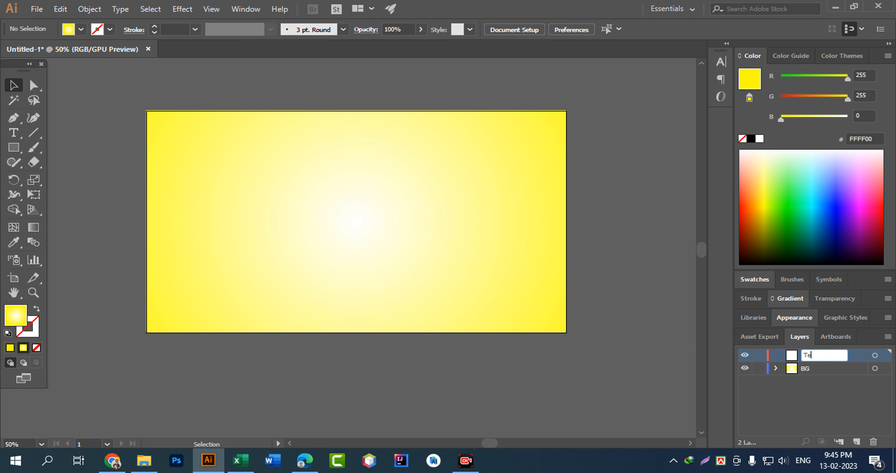
pyautogui.write('xt')
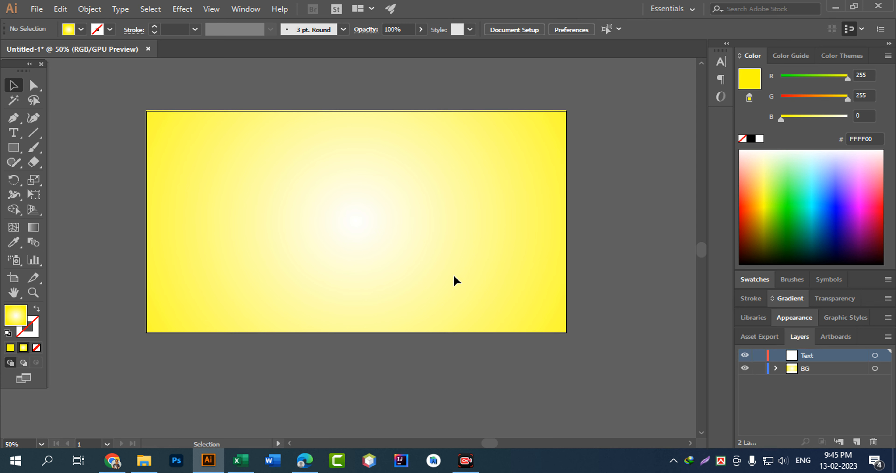
# Add the text "Bangladesh" at 50 pt in the left part of the artboard on the Text layer.
pyautogui.keyDown('ctrl'); pyautogui.click(414, 236); pyautogui.keyUp('ctrl')
pyautogui.moveTo(329, 197); pyautogui.dragTo(410, 209)
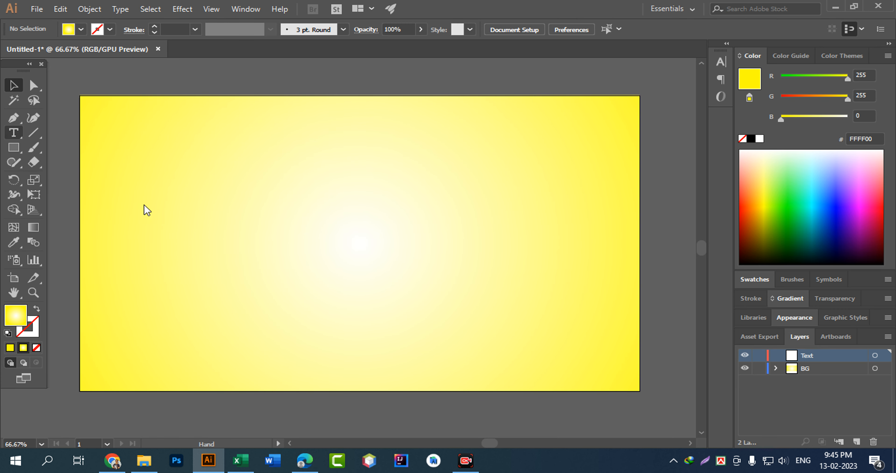
pyautogui.click(141, 224)
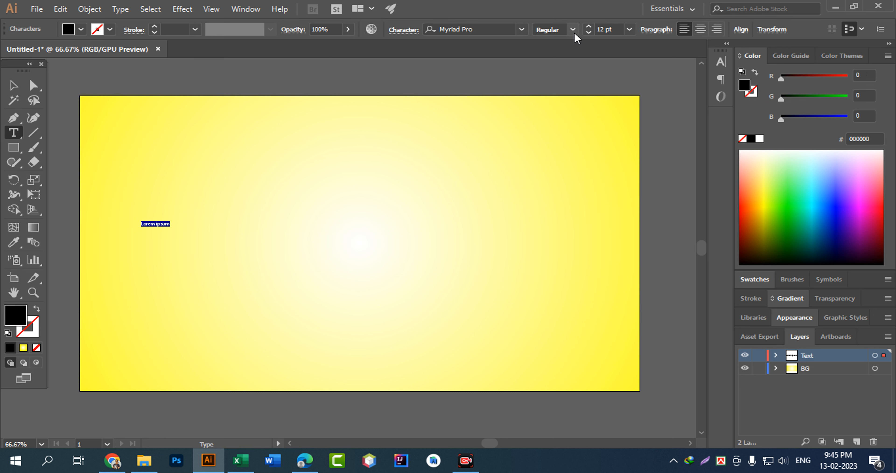
pyautogui.click(614, 29)
pyautogui.write('50')
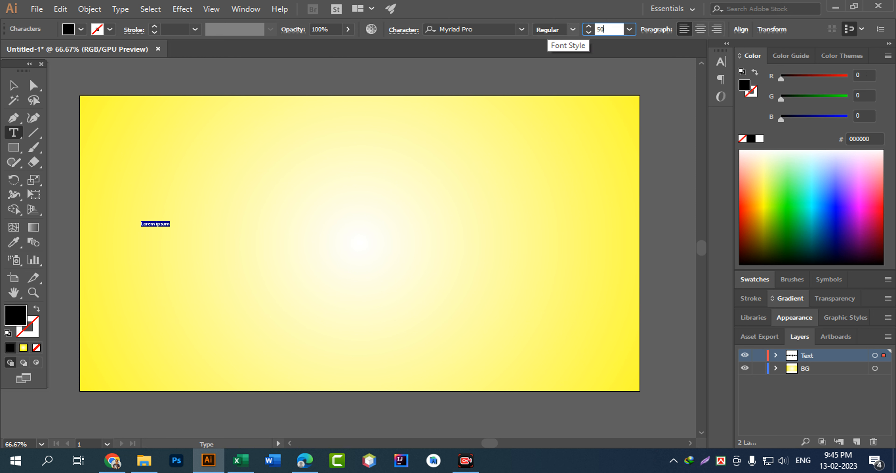
pyautogui.press('Return')
pyautogui.write('Banglade')
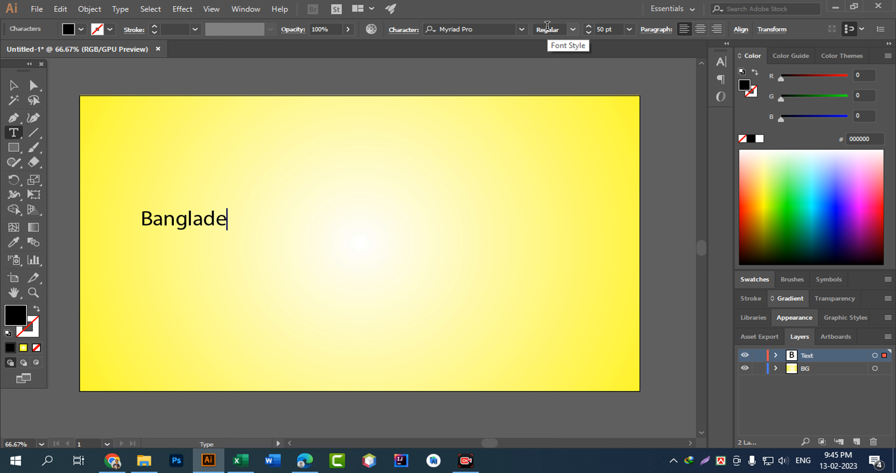
pyautogui.write('sh')
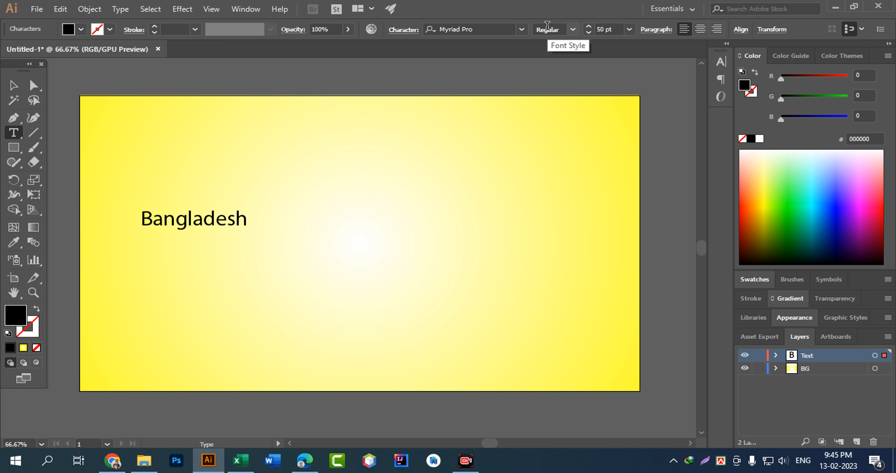
# Enlarge the "Bangladesh" text to about 209 pt and set its font to Motion Picture Personal Use.
pyautogui.click(13, 85)
pyautogui.moveTo(246, 237); pyautogui.dragTo(588, 304)
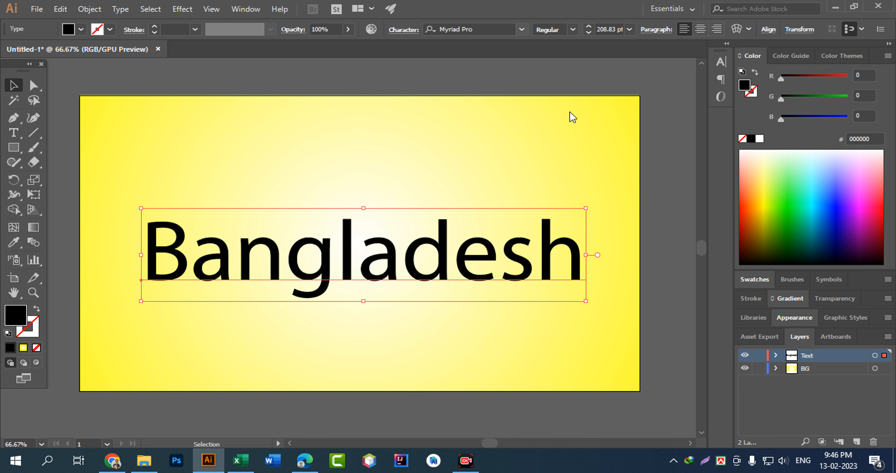
pyautogui.hotkey('ctrl', 'alt', 'shift', 'm')
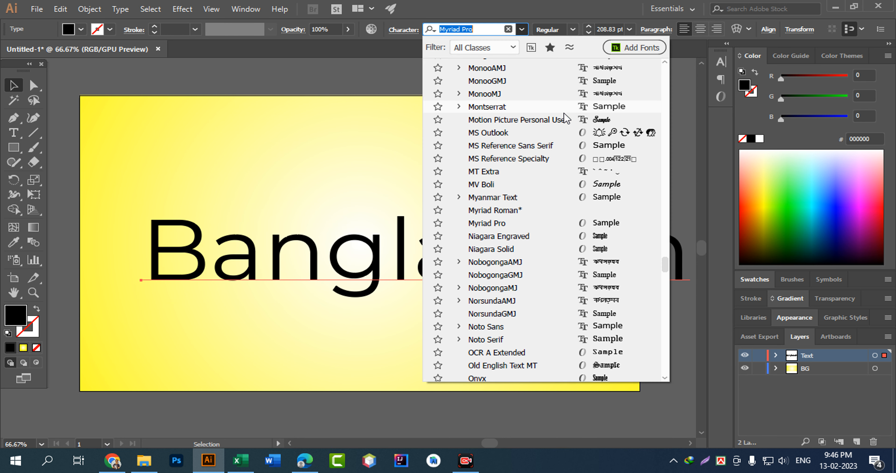
pyautogui.click(500, 120)
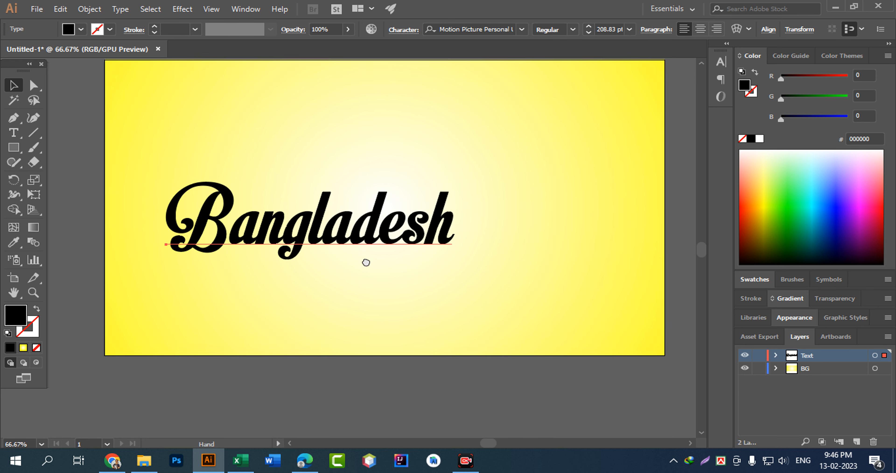
# Enlarge the text to about 358 pt and position it so it spans most of the artboard's width.
pyautogui.moveTo(364, 265); pyautogui.dragTo(314, 189)
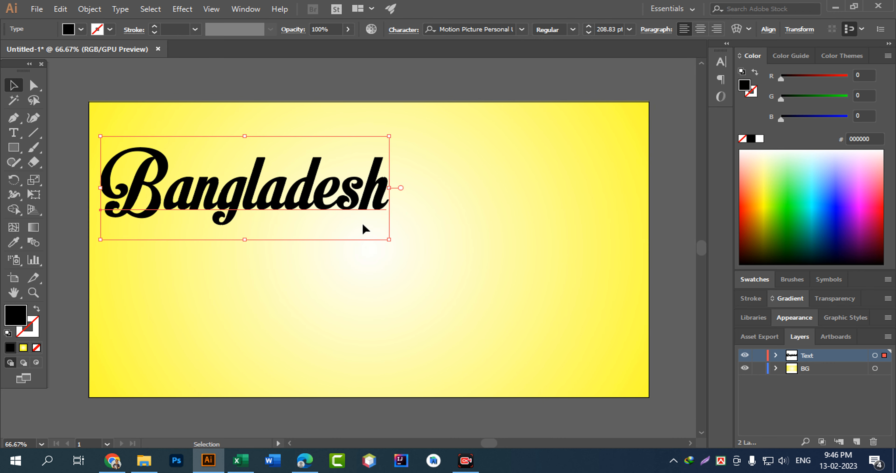
pyautogui.moveTo(393, 239); pyautogui.dragTo(596, 379)
pyautogui.moveTo(499, 259); pyautogui.dragTo(521, 271)
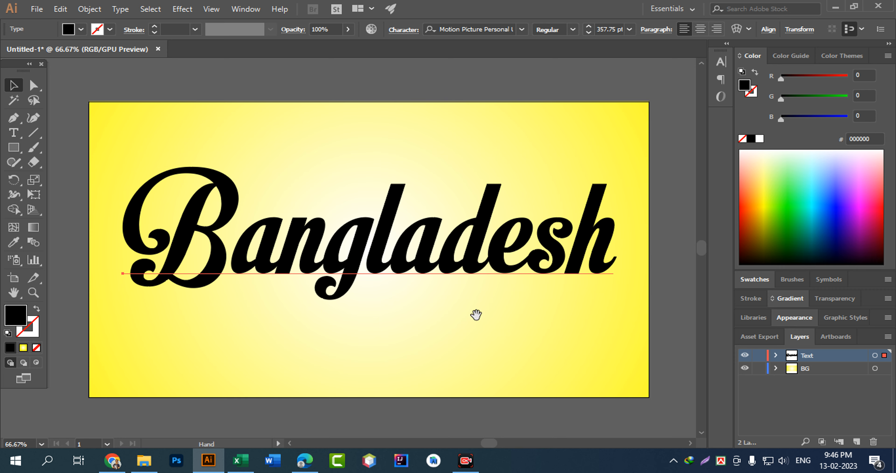
pyautogui.keyDown('ctrl'); pyautogui.keyDown('alt'); pyautogui.click(465, 296); pyautogui.keyUp('alt'); pyautogui.keyUp('ctrl')
pyautogui.moveTo(368, 237); pyautogui.dragTo(474, 279)
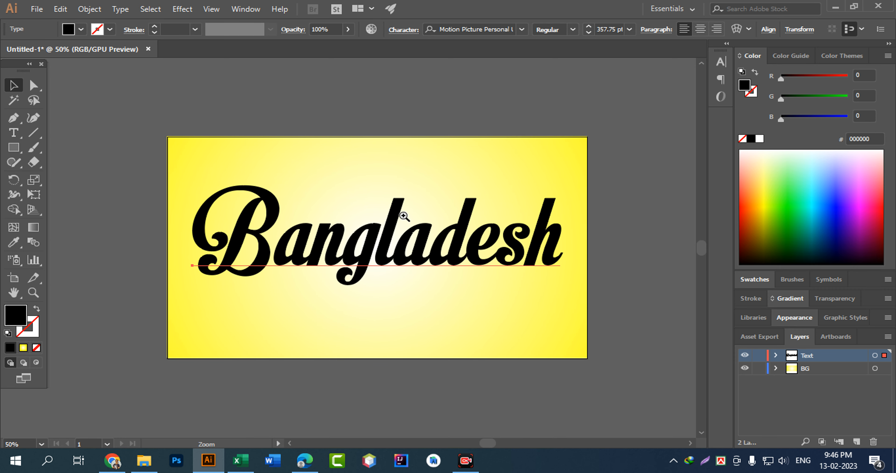
pyautogui.keyDown('ctrl'); pyautogui.click(403, 240); pyautogui.keyUp('ctrl')
pyautogui.moveTo(419, 253); pyautogui.dragTo(483, 232)
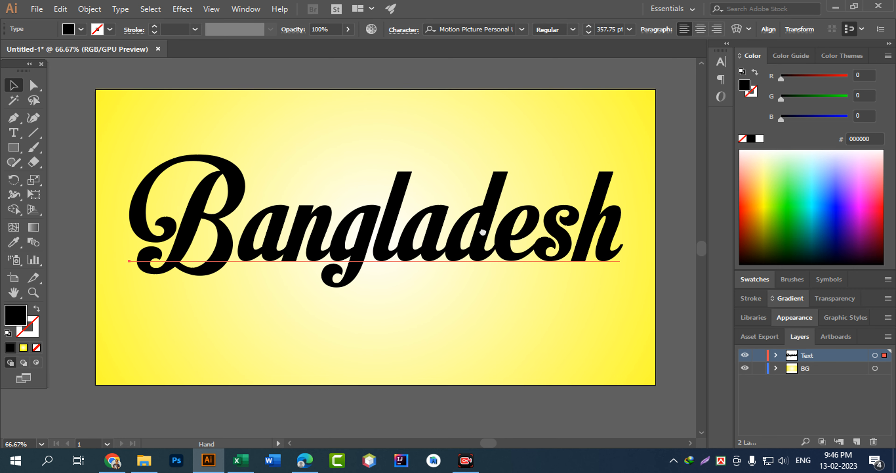
# Set the fill colour of the "Bangladesh" text to None.
pyautogui.click(484, 230)
pyautogui.click(81, 30)
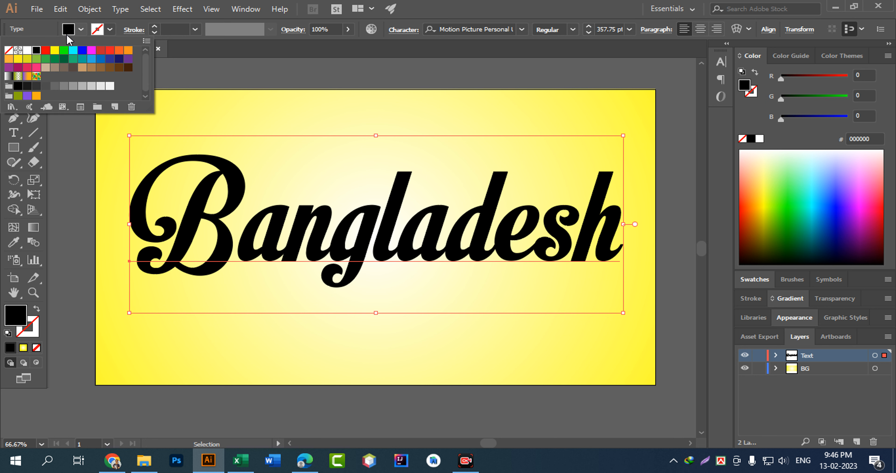
pyautogui.click(331, 226)
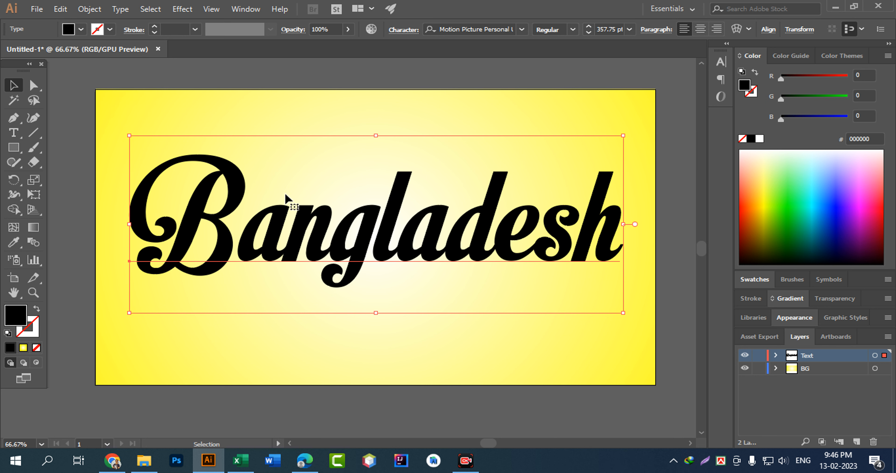
pyautogui.click(80, 30)
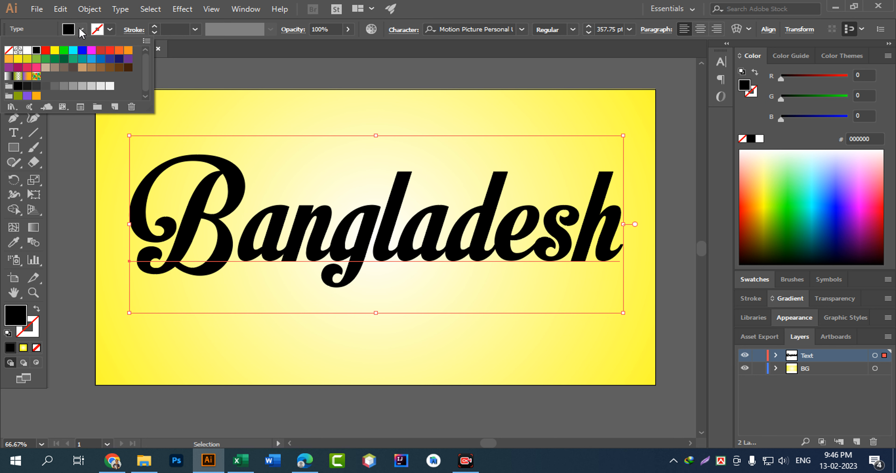
pyautogui.click(27, 50)
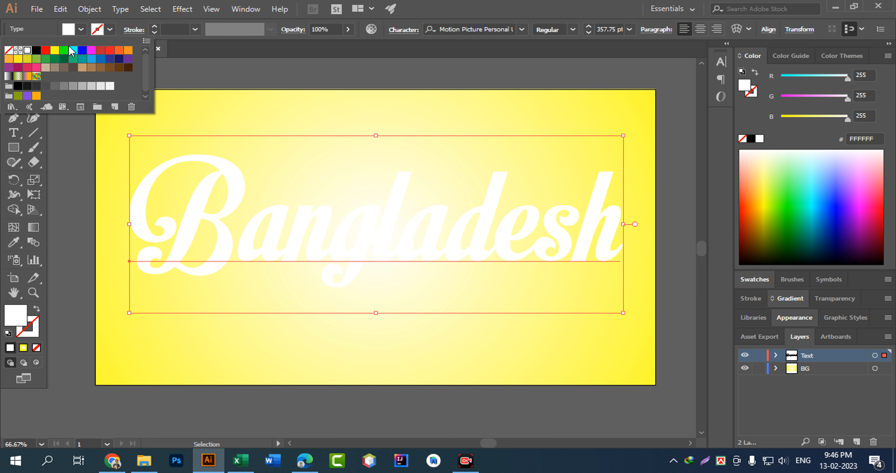
pyautogui.click(8, 50)
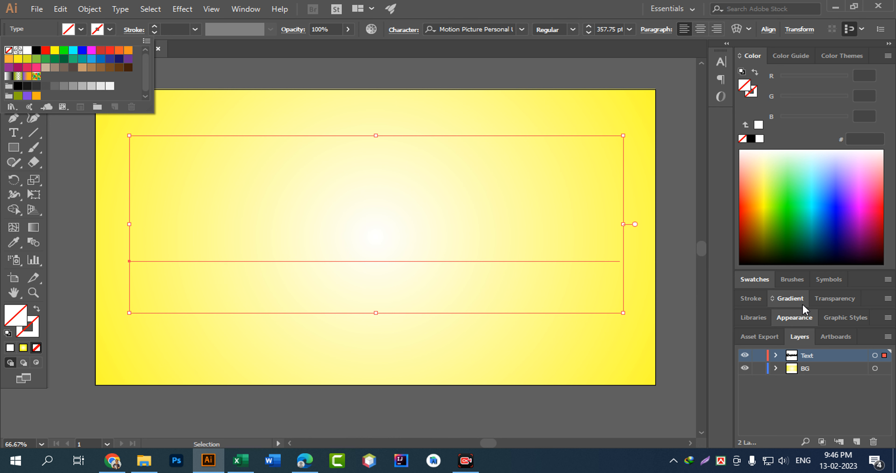
# Add a new fill to the text's appearance and sample the background's white-to-yellow radial gradient into it with the Eyedropper.
pyautogui.click(791, 318)
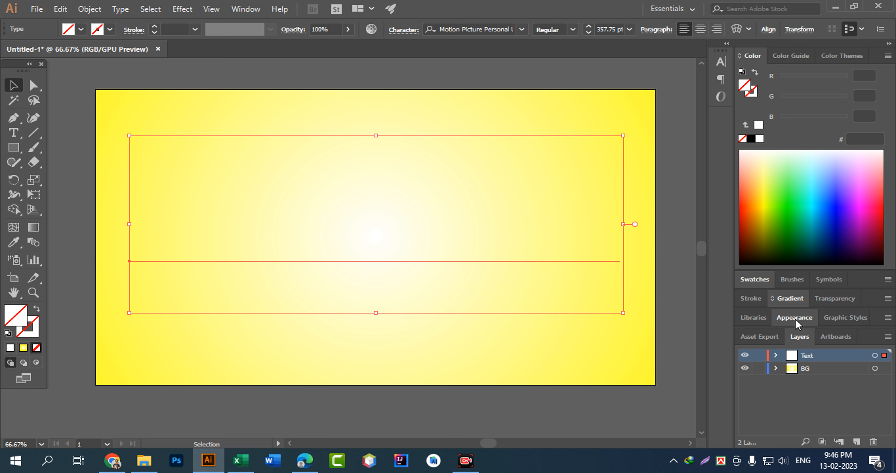
pyautogui.click(795, 319)
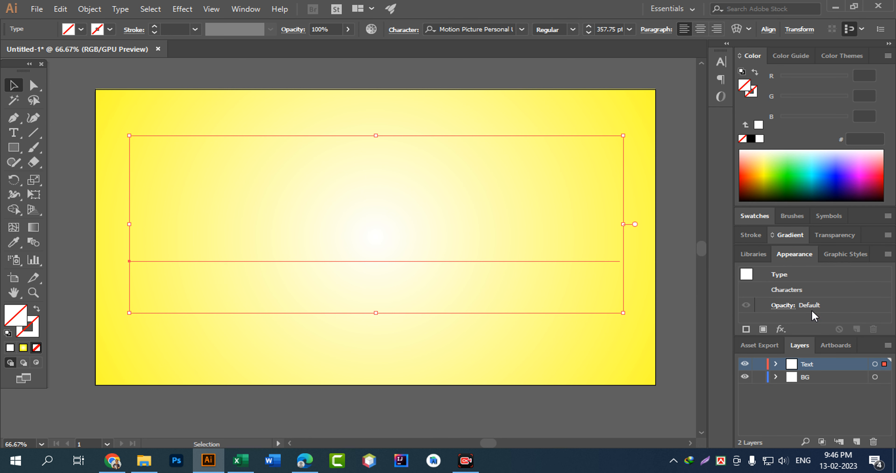
pyautogui.click(763, 329)
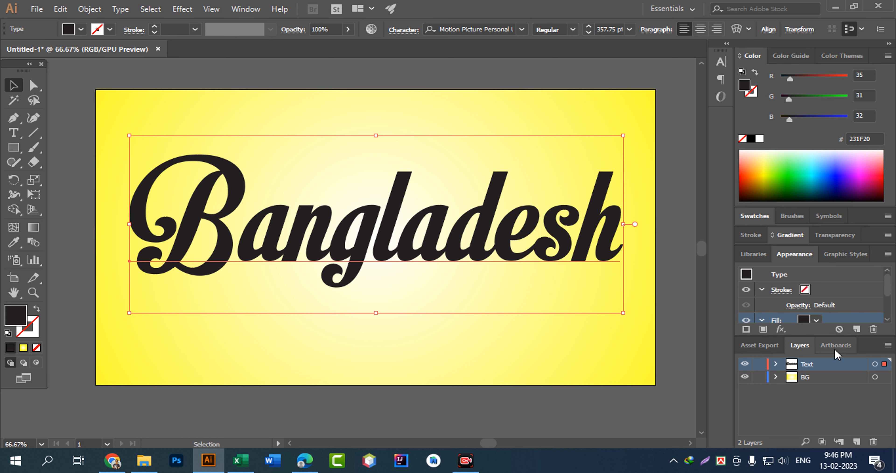
pyautogui.scroll(-2, 835, 282)
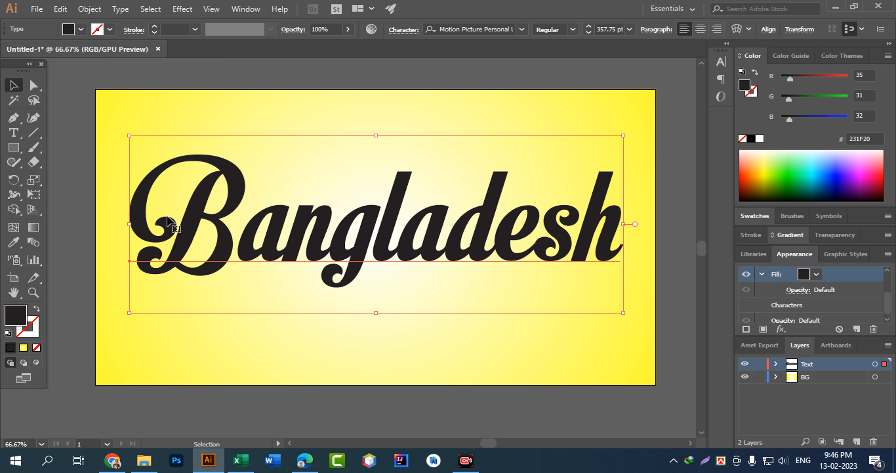
pyautogui.click(12, 243)
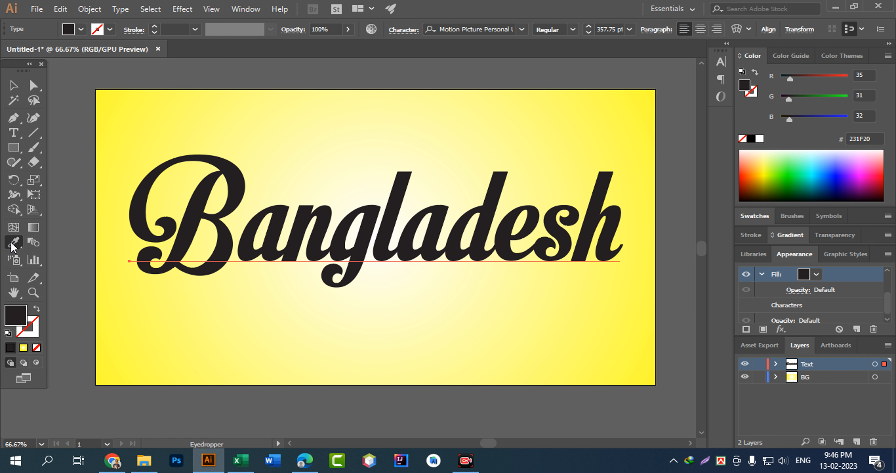
pyautogui.click(170, 106)
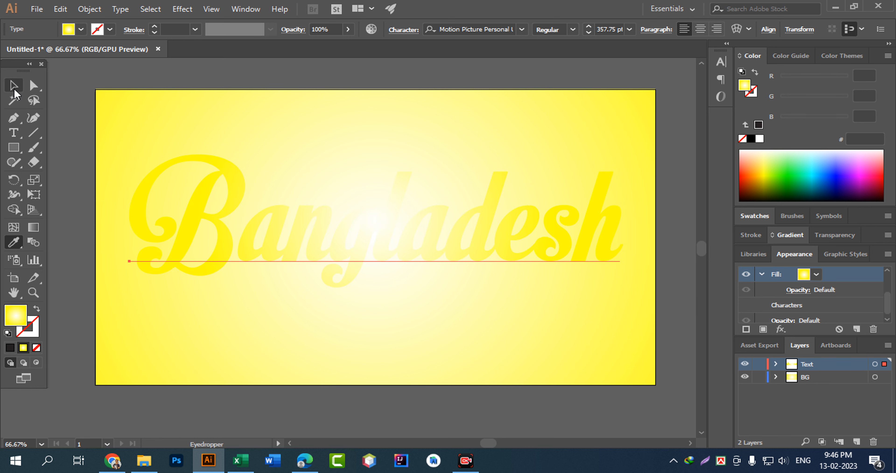
pyautogui.click(14, 91)
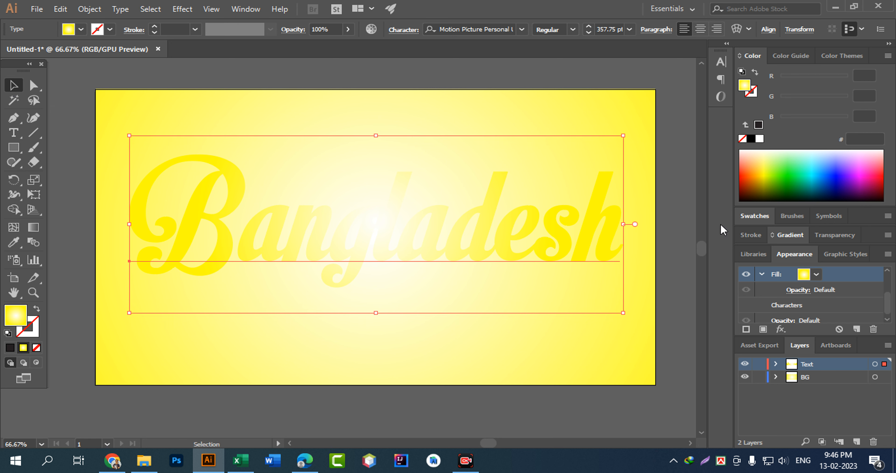
# Change the text's gradient to Linear and redraw it vertically at -90°, from white at the letter tops to yellow below.
pyautogui.click(795, 235)
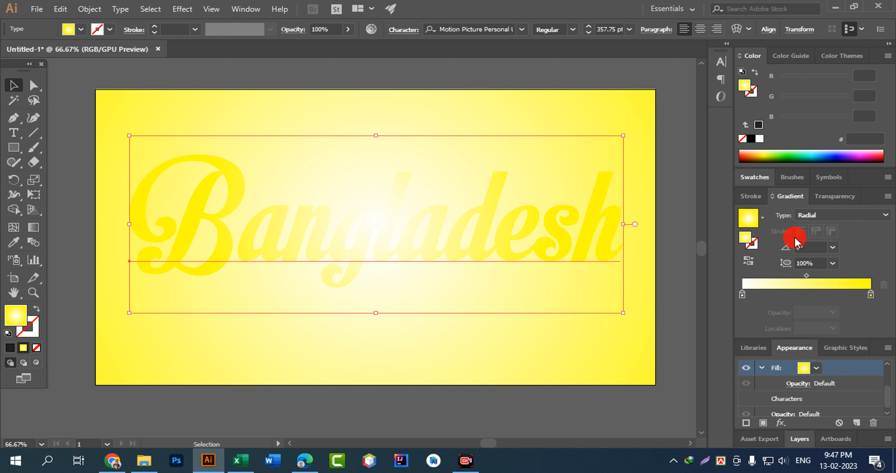
pyautogui.click(854, 214)
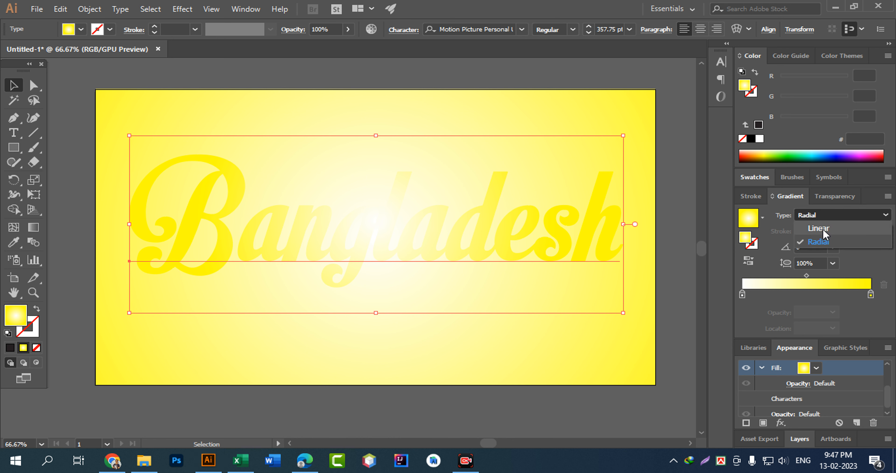
pyautogui.click(835, 229)
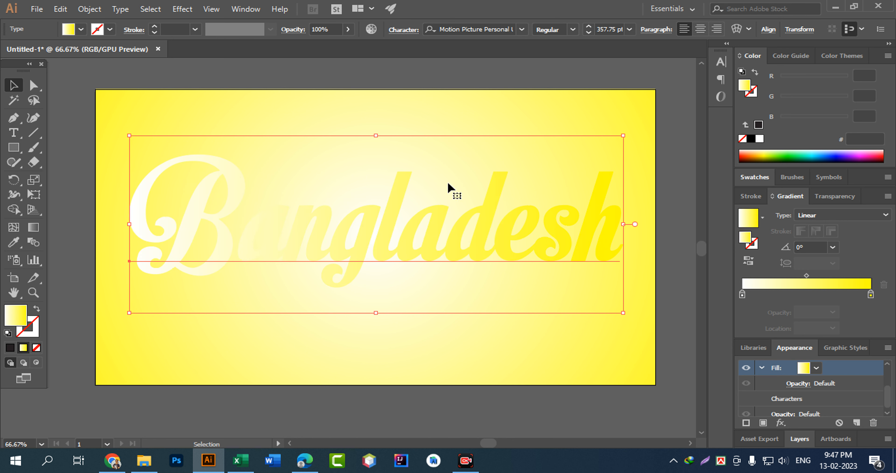
pyautogui.click(33, 227)
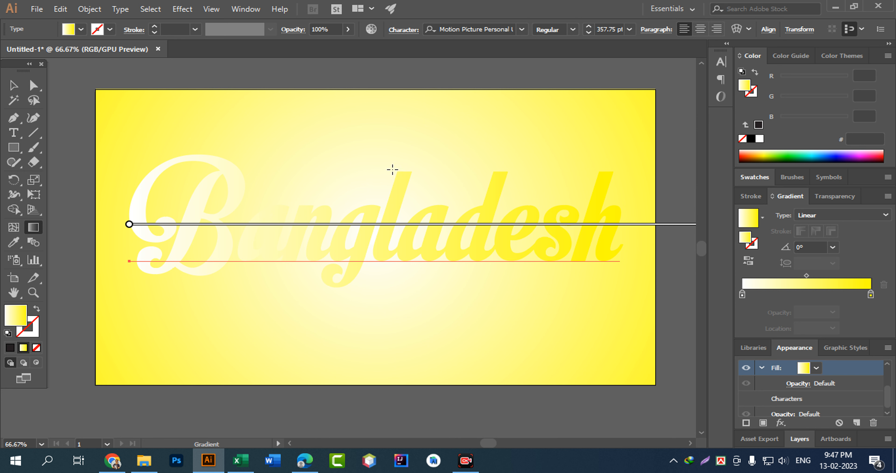
pyautogui.moveTo(386, 158); pyautogui.dragTo(386, 254)
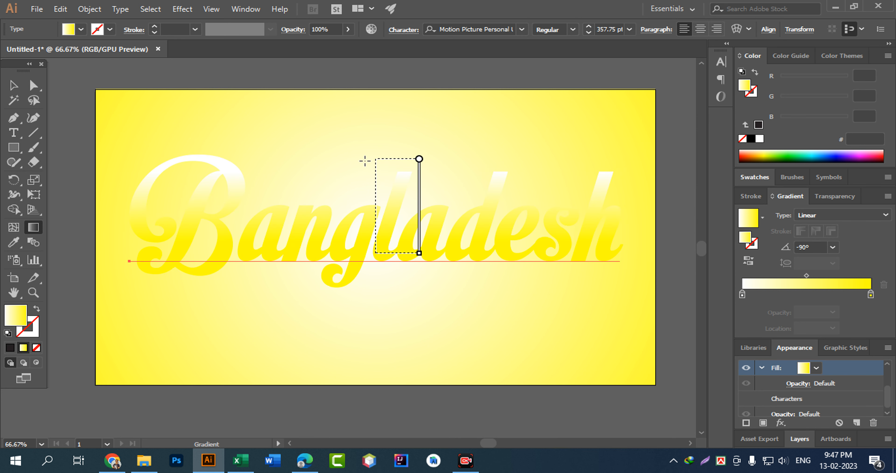
pyautogui.press('v')
pyautogui.click(410, 407)
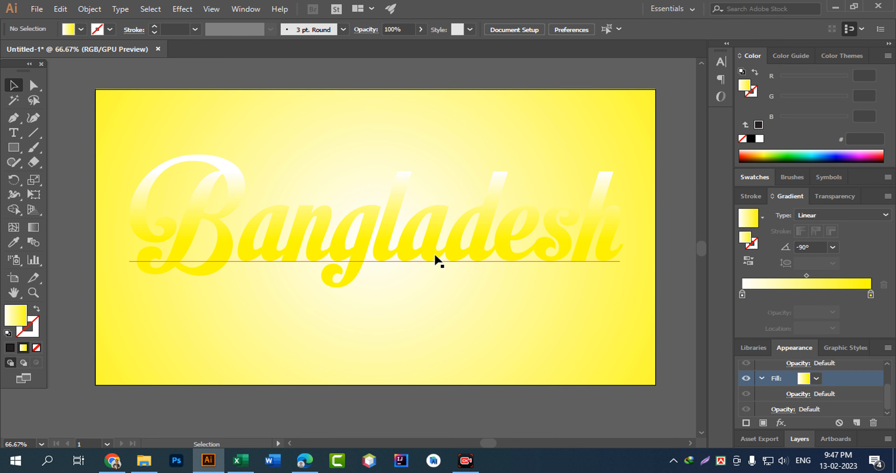
# Reselect the text and make room to display its complete list of appearance attributes.
pyautogui.click(439, 245)
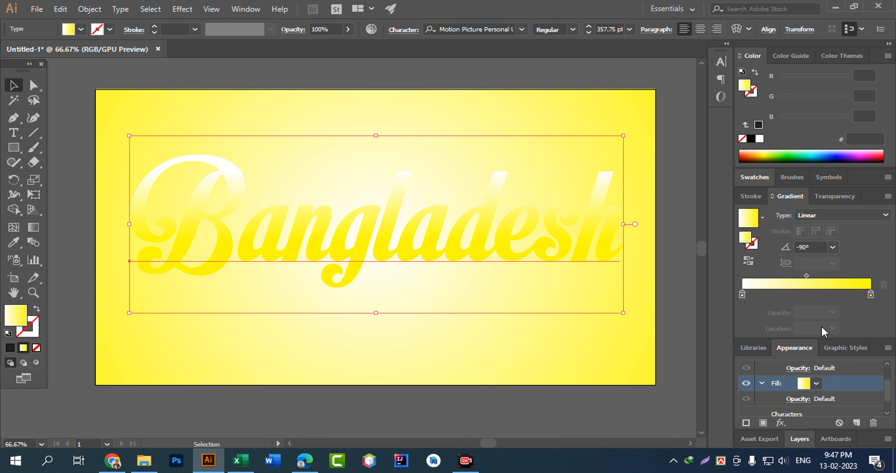
pyautogui.scroll(-1, 855, 378)
pyautogui.doubleClick(803, 349)
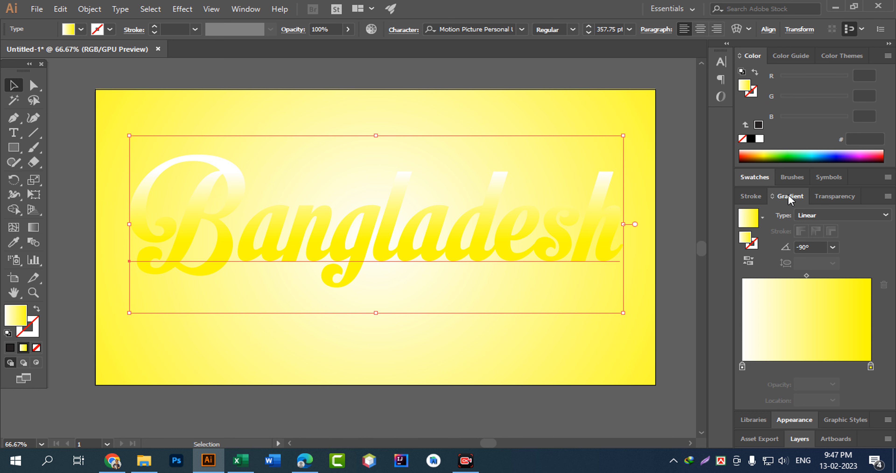
pyautogui.doubleClick(798, 195)
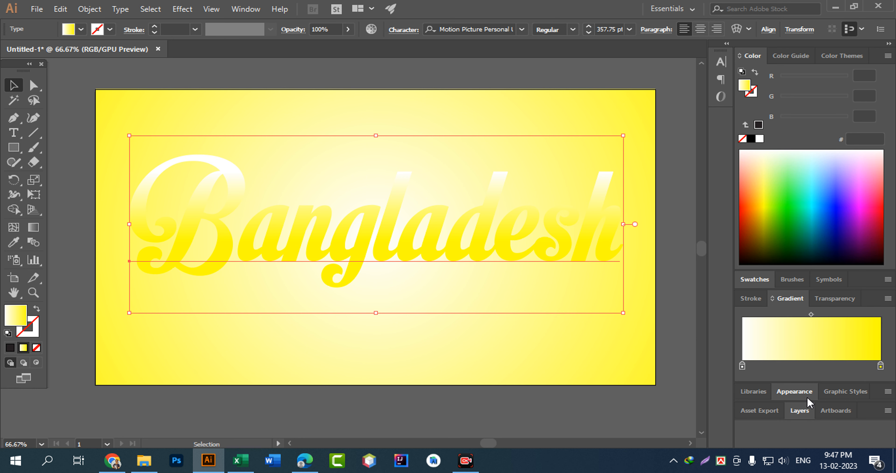
pyautogui.click(800, 392)
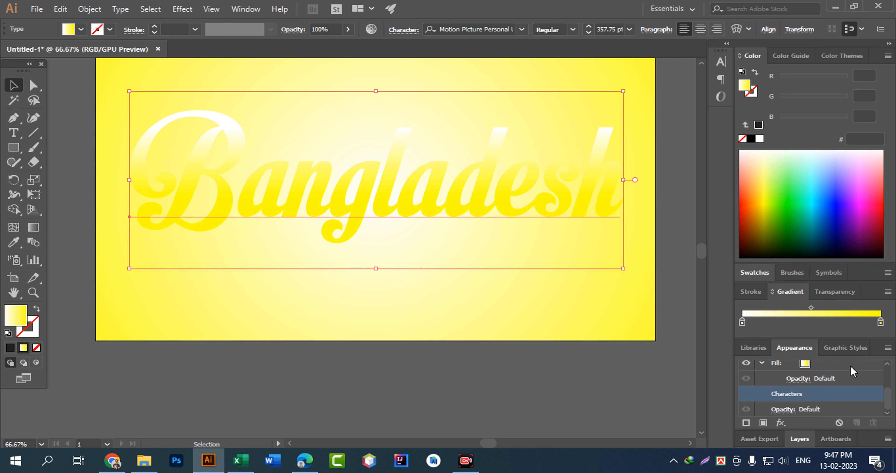
pyautogui.scroll(3, 853, 380)
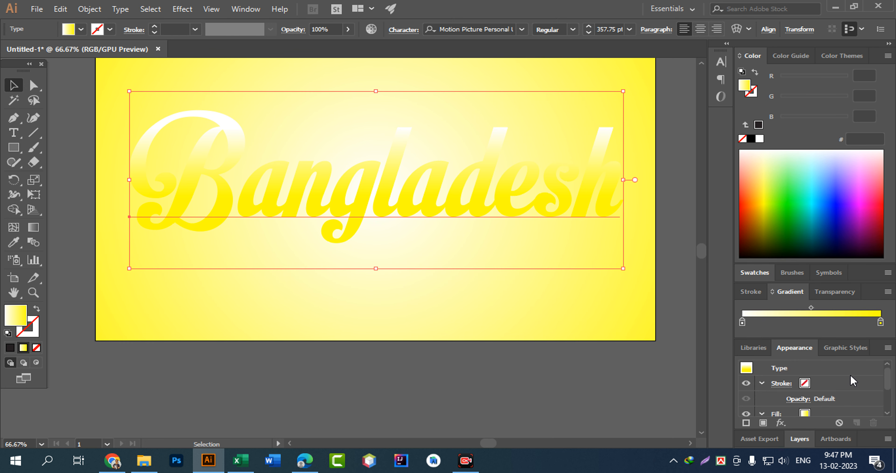
pyautogui.click(754, 54)
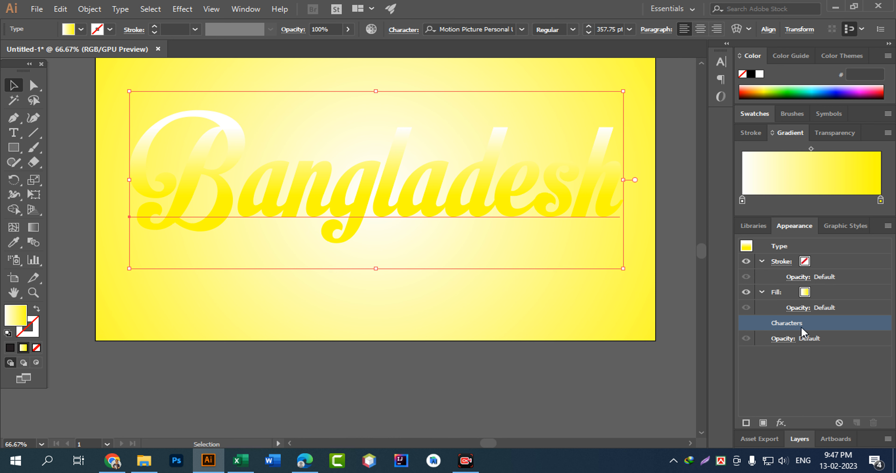
# Duplicate the text's gradient fill in its appearance and set the lower copy to black.
pyautogui.click(762, 292)
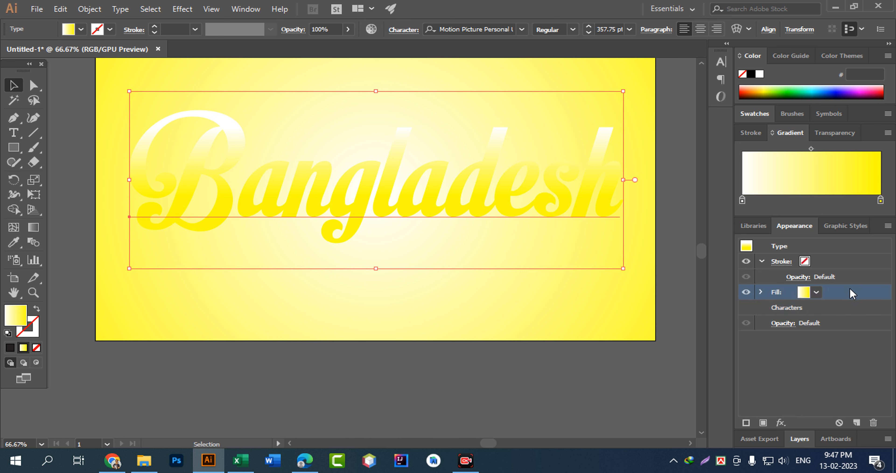
pyautogui.click(858, 422)
pyautogui.click(833, 307)
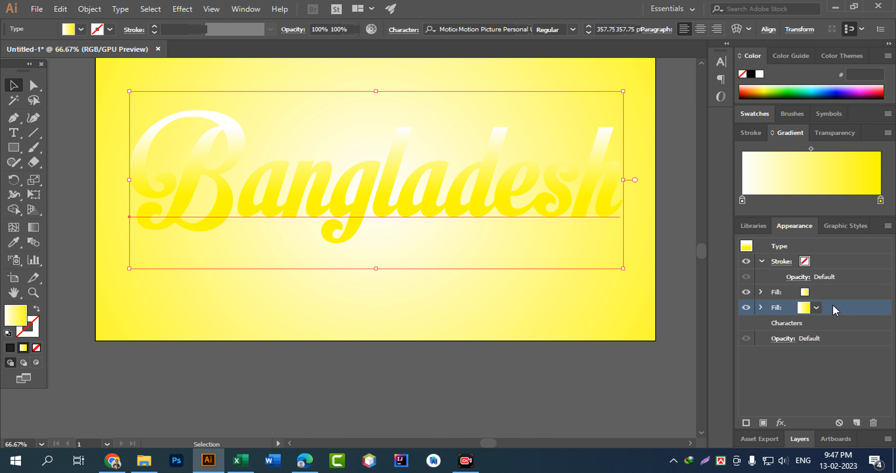
pyautogui.click(816, 307)
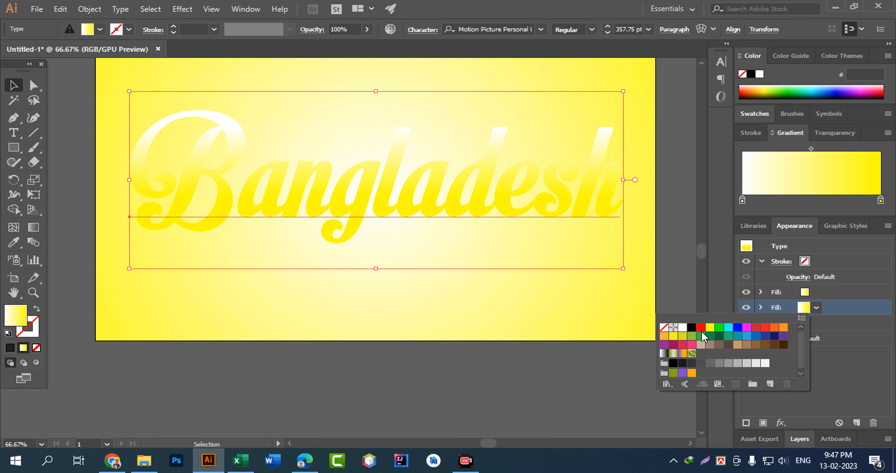
pyautogui.click(692, 328)
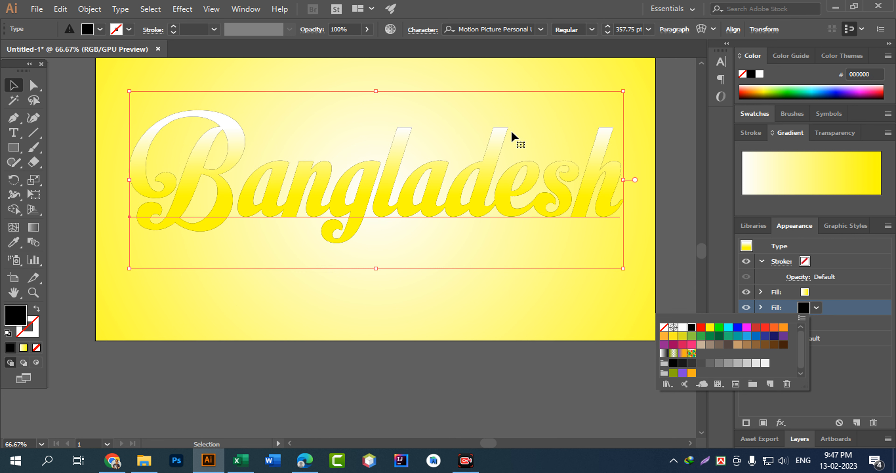
# Add an Offset Path effect to the text's black fill with its preview turned on.
pyautogui.click(483, 173)
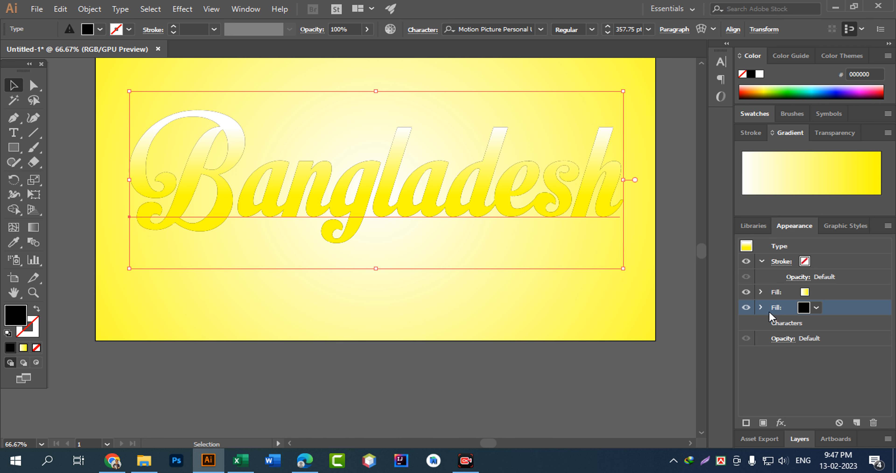
pyautogui.click(780, 423)
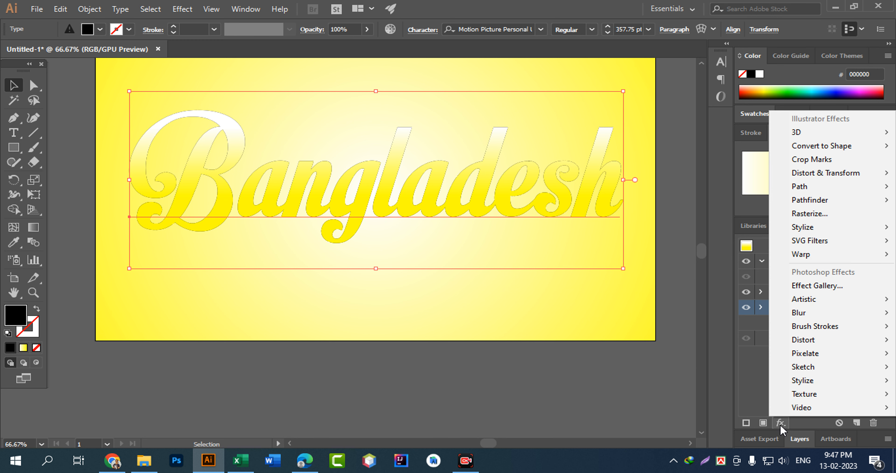
pyautogui.click(789, 427)
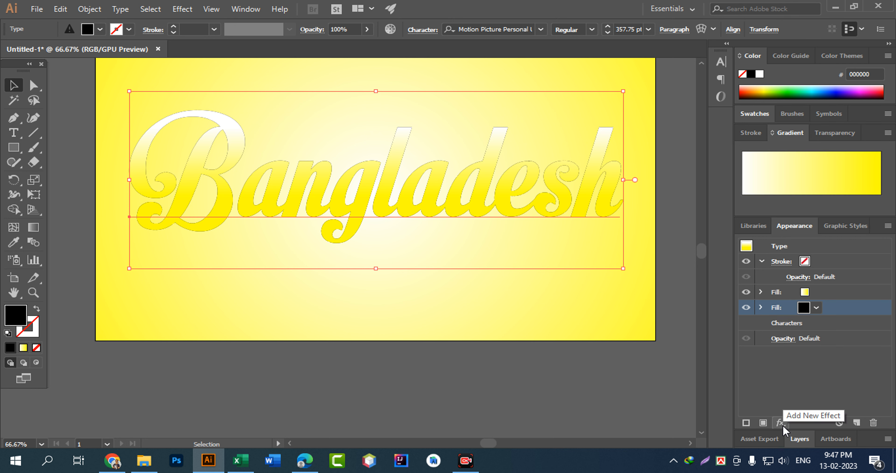
pyautogui.click(782, 424)
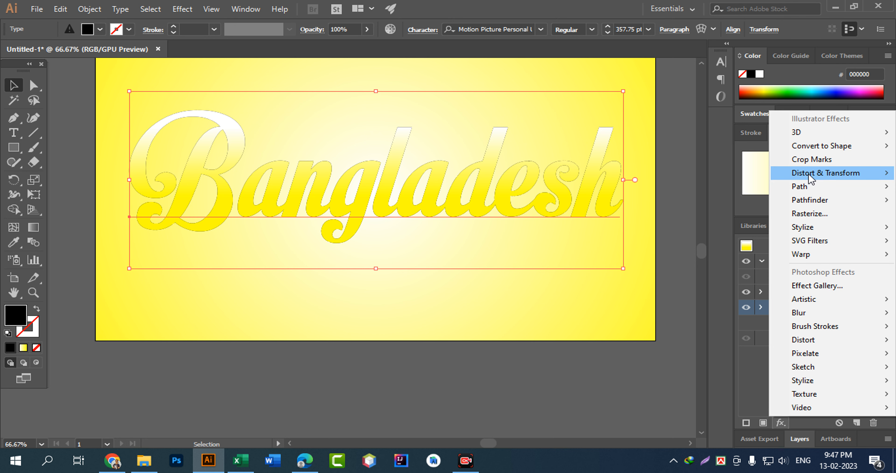
pyautogui.moveTo(810, 184)
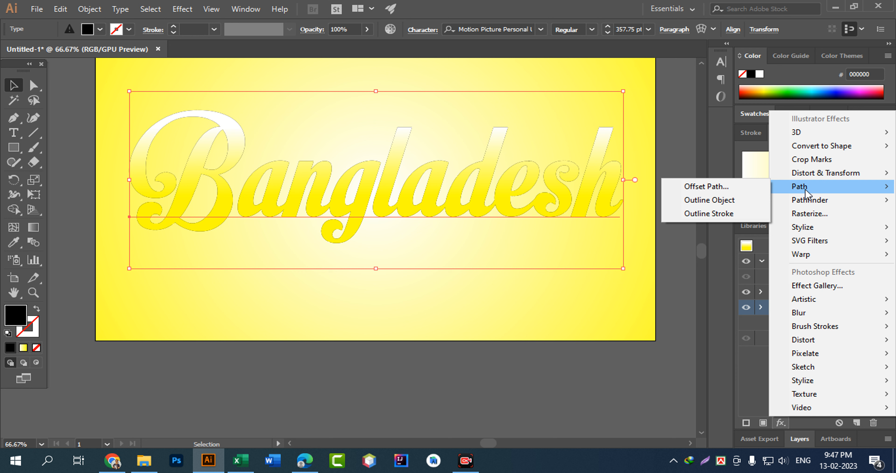
pyautogui.click(710, 187)
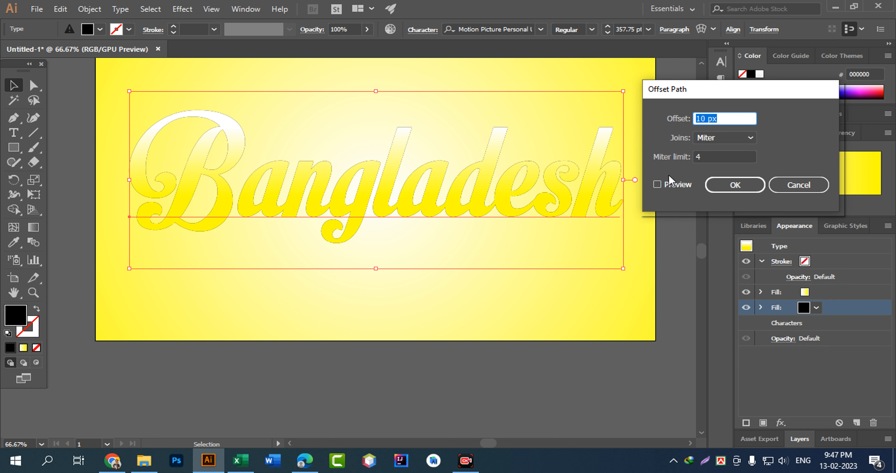
pyautogui.click(668, 185)
pyautogui.moveTo(729, 91); pyautogui.dragTo(749, 82)
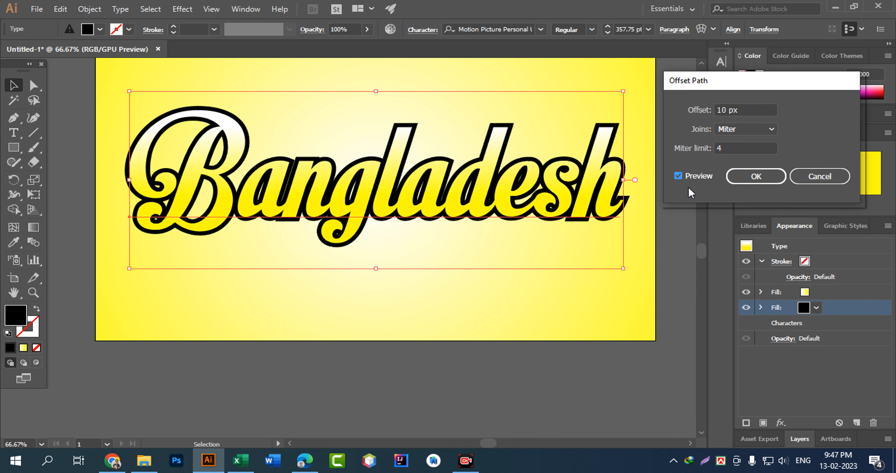
# Give the black fill's path offset Round joins and a 4 px offset, keeping the miter limit at 4, and apply it.
pyautogui.click(752, 125)
pyautogui.click(745, 157)
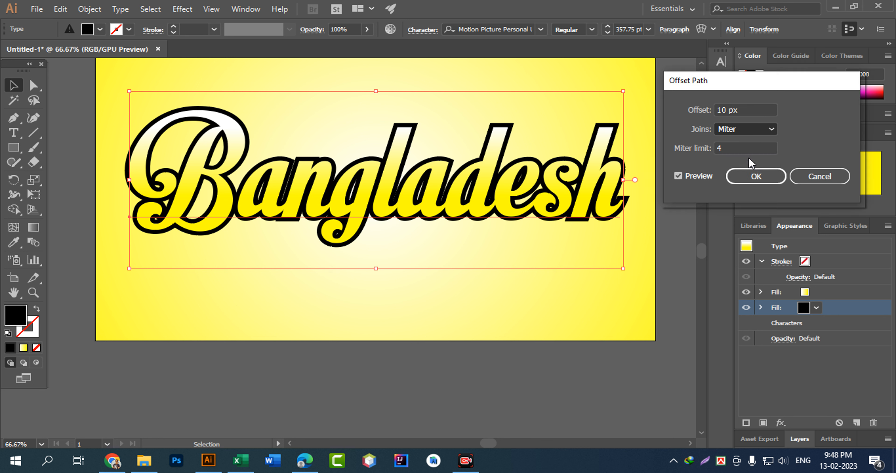
pyautogui.click(733, 148)
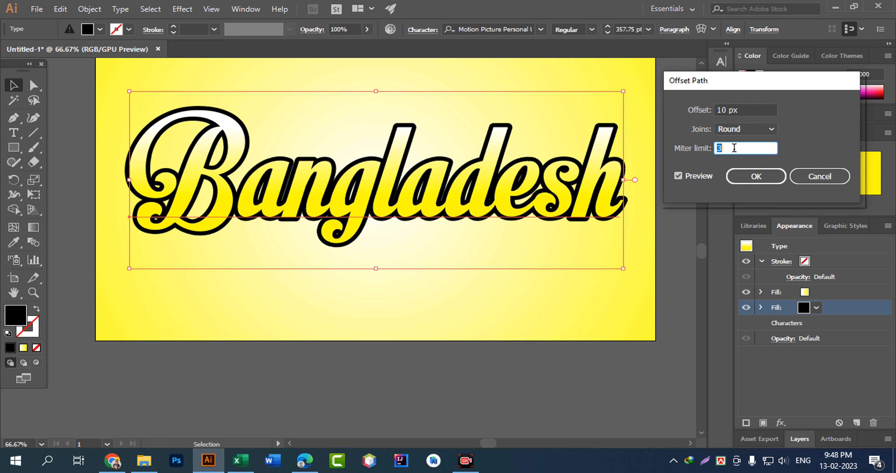
pyautogui.click(758, 110)
pyautogui.press('Down')
pyautogui.press('Down')
pyautogui.press('Down')
pyautogui.press('Down')
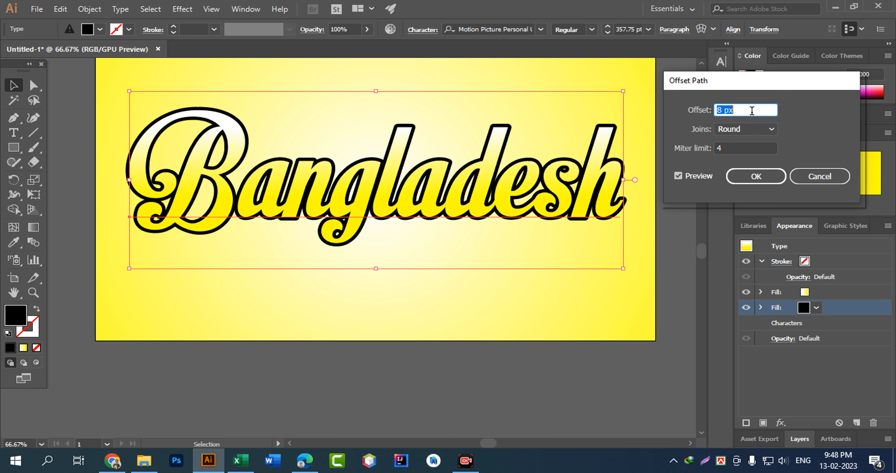
pyautogui.press('Down')
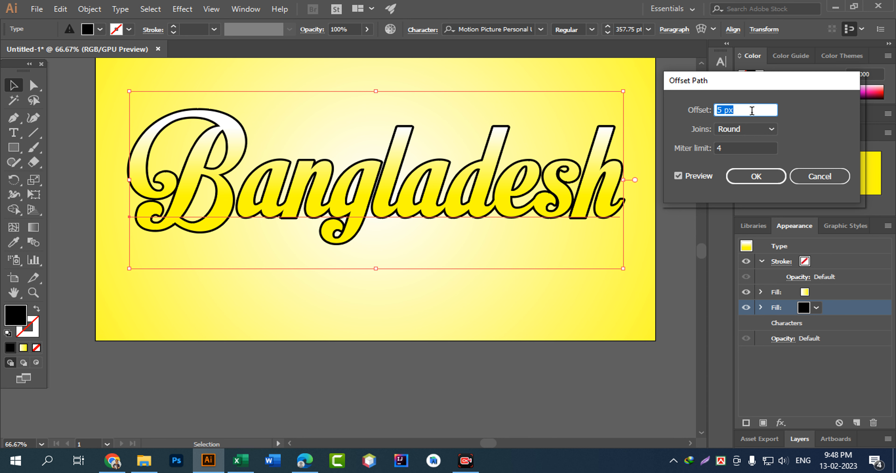
pyautogui.press('Down')
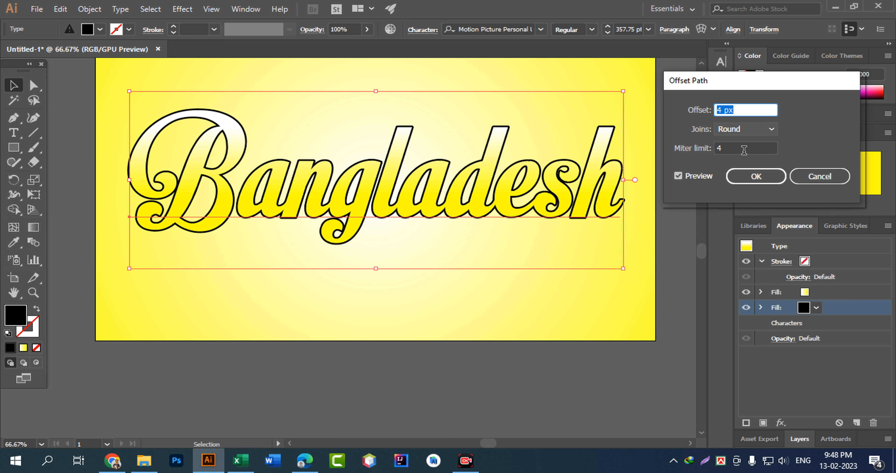
pyautogui.click(758, 181)
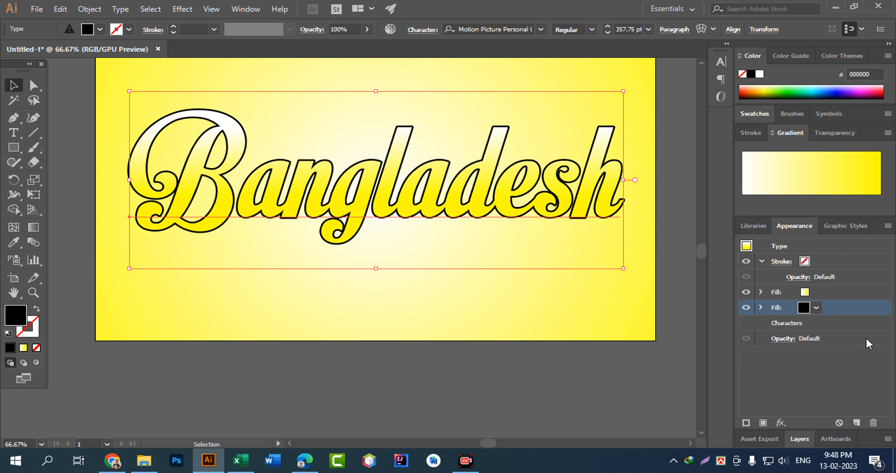
# Duplicate the offset black fill in the text's appearance and color the lower copy brown (R=166 G=124 B=82).
pyautogui.click(760, 308)
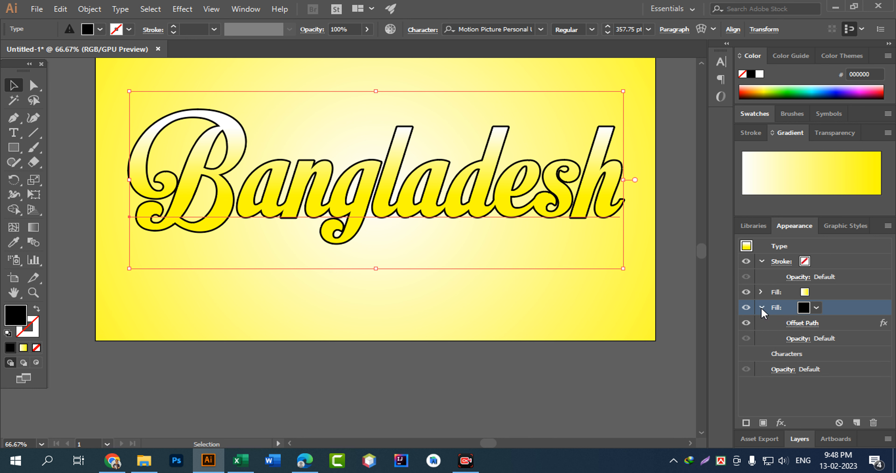
pyautogui.click(762, 308)
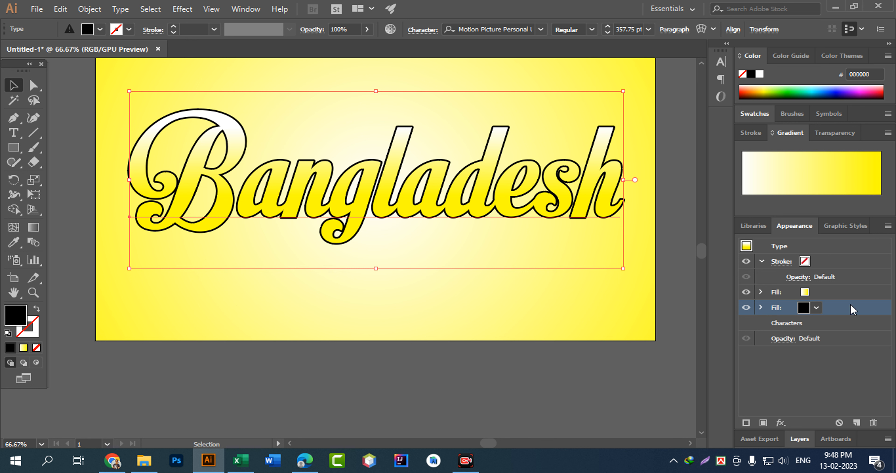
pyautogui.click(857, 422)
pyautogui.click(803, 323)
pyautogui.click(803, 325)
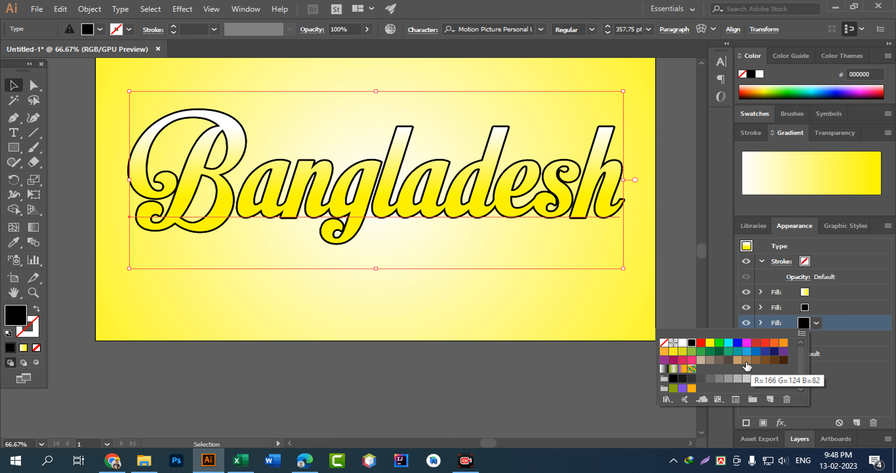
pyautogui.click(746, 365)
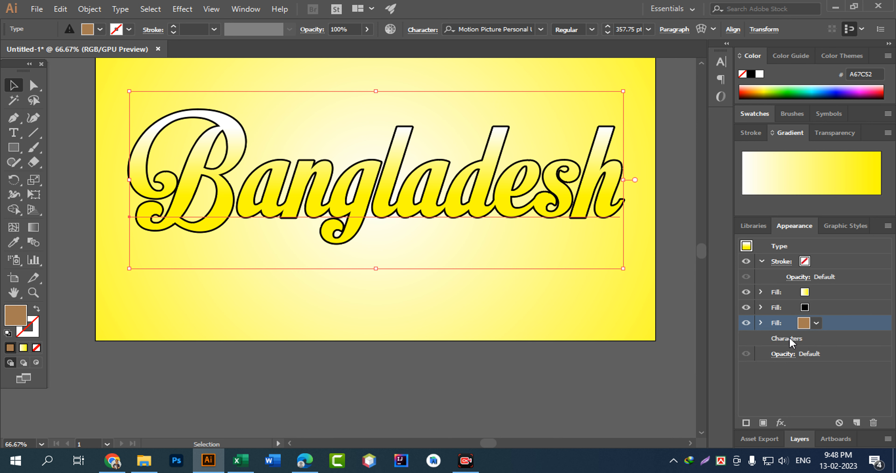
# Increase the brown fill's Offset Path effect to 18 px with preview on and apply it.
pyautogui.click(761, 322)
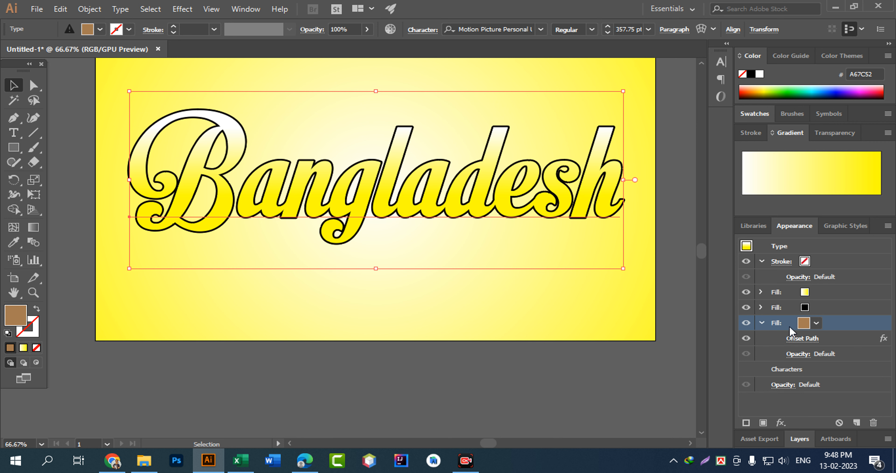
pyautogui.click(809, 340)
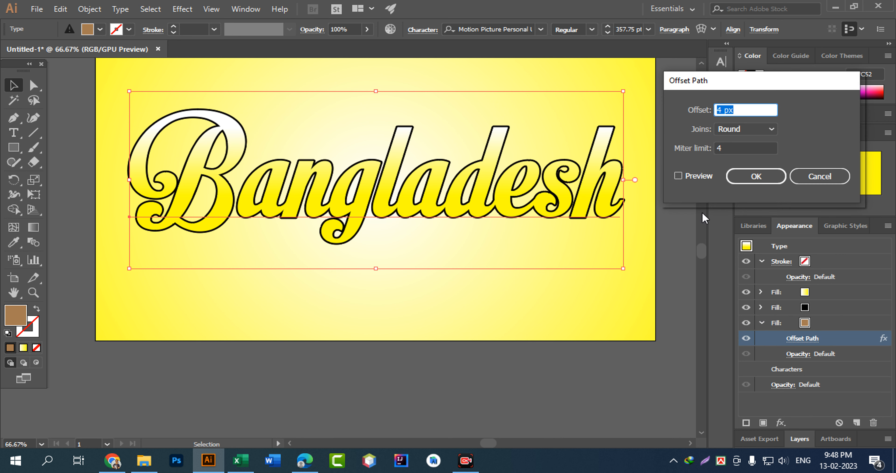
pyautogui.click(693, 177)
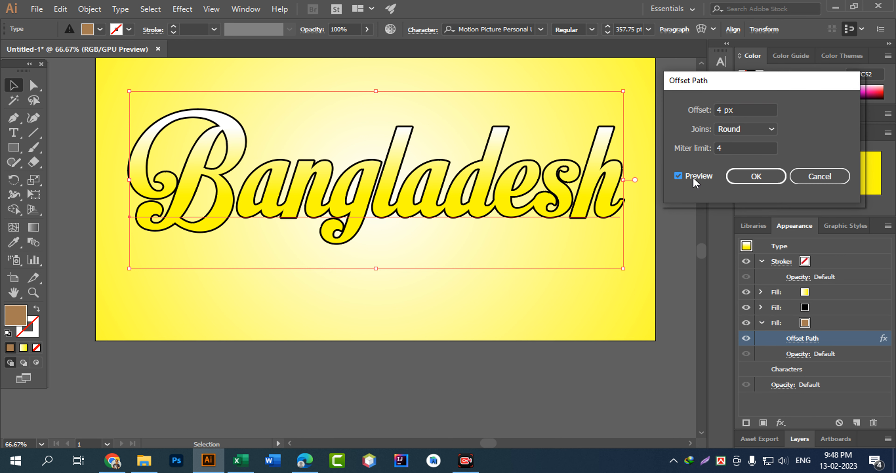
pyautogui.click(741, 111)
pyautogui.press('Up')
pyautogui.press('Up')
pyautogui.press('Up')
pyautogui.press('Up')
pyautogui.press('Up')
pyautogui.press('Up')
pyautogui.press('Up')
pyautogui.press('Up')
pyautogui.press('Up')
pyautogui.press('Up')
pyautogui.press('Up')
pyautogui.press('Up')
pyautogui.press('Up')
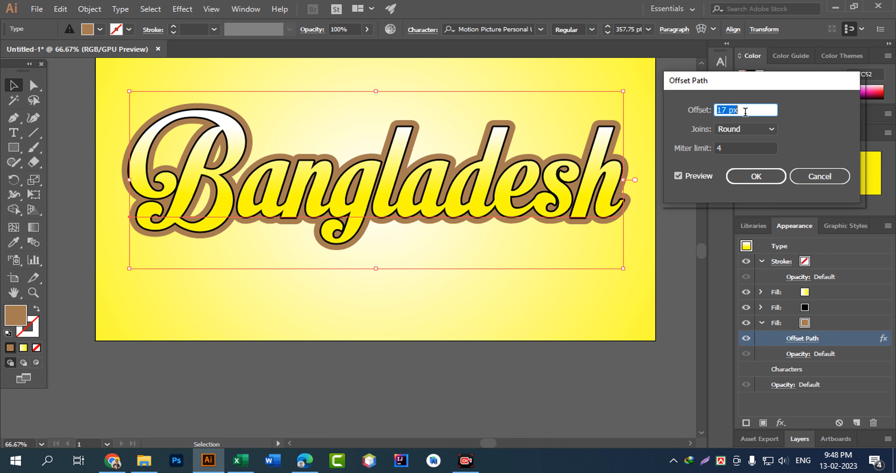
pyautogui.press('Up')
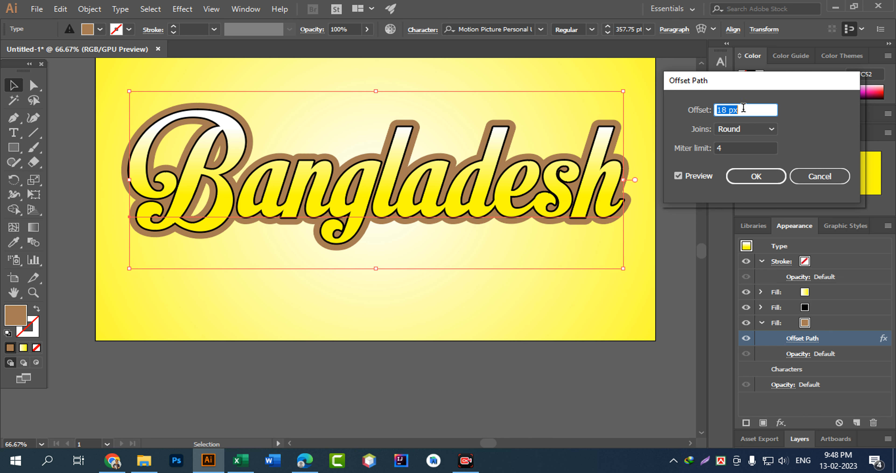
pyautogui.click(749, 178)
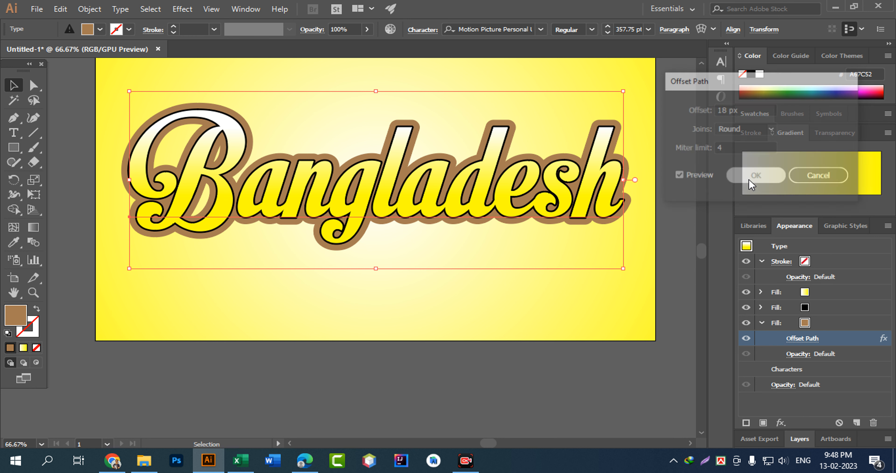
# Duplicate the brown fill in the text's appearance and select the lower copy.
pyautogui.click(762, 323)
pyautogui.click(835, 325)
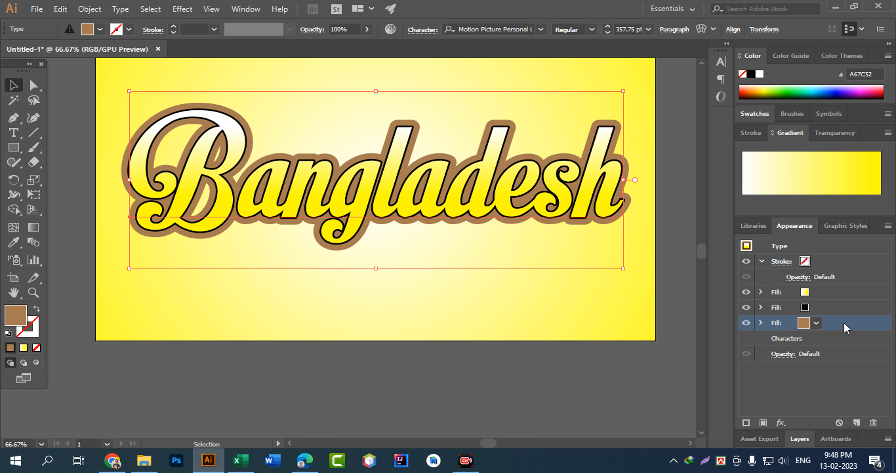
pyautogui.click(857, 422)
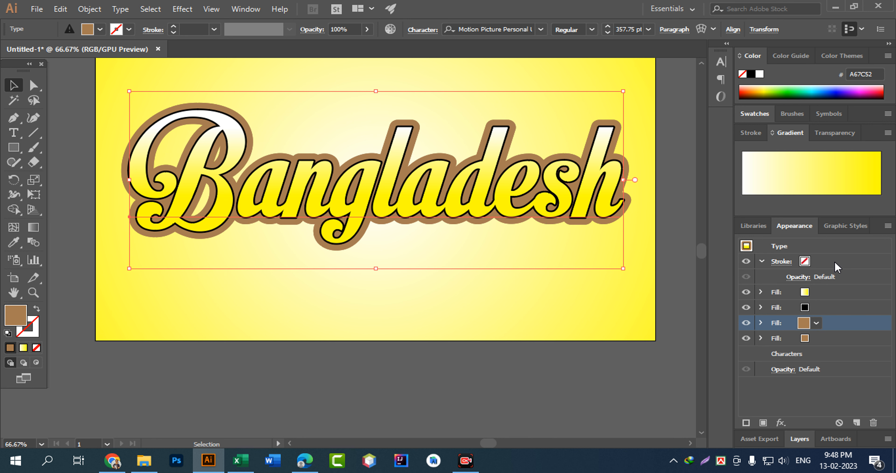
pyautogui.click(770, 339)
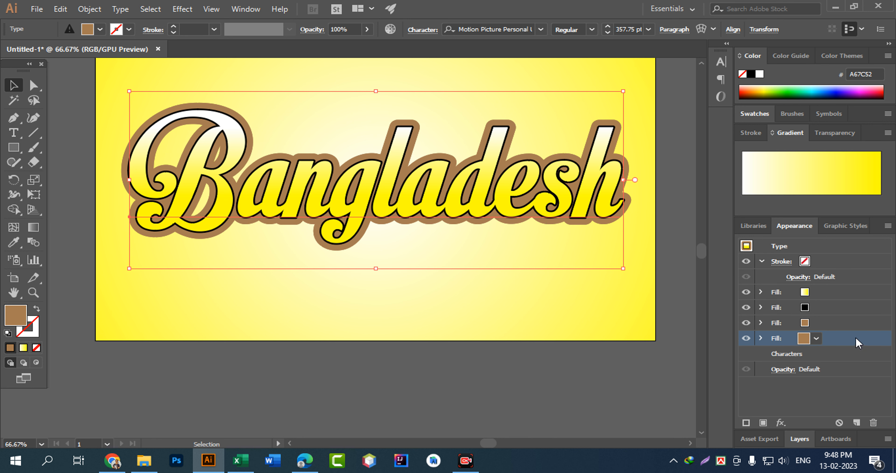
pyautogui.click(760, 338)
pyautogui.click(802, 353)
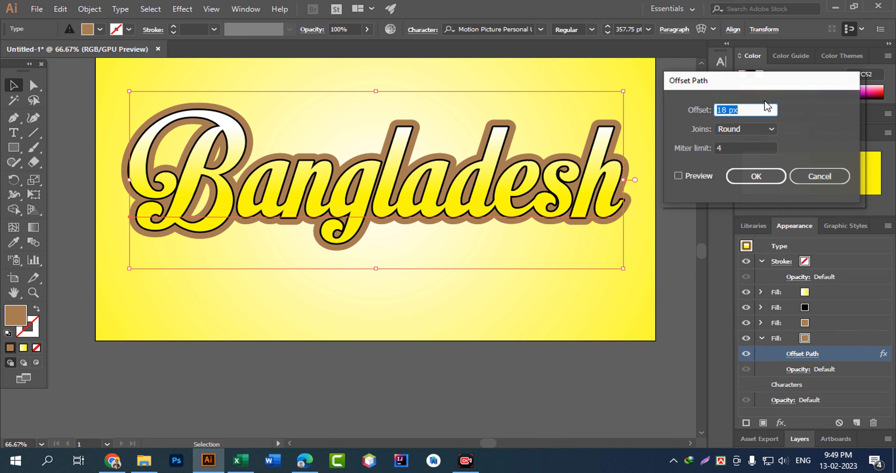
pyautogui.click(816, 176)
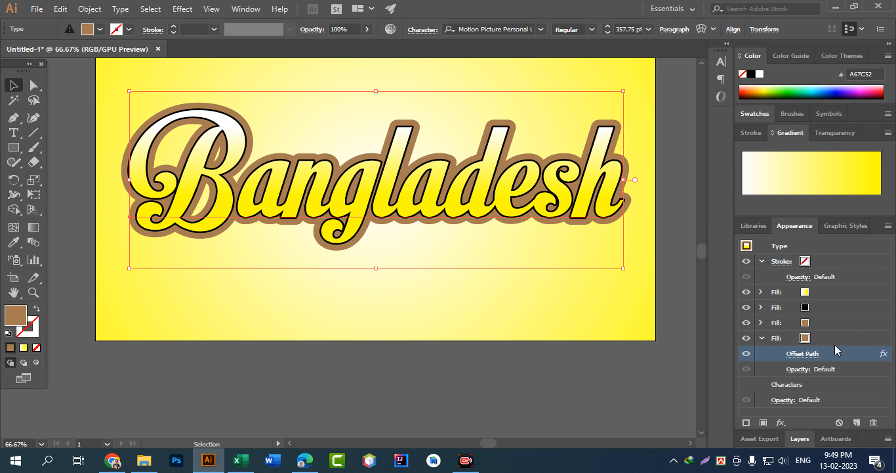
# Add a previewed Transform effect to the lowest brown fill, moving it 1 px horizontally and 3 px vertically.
pyautogui.click(781, 423)
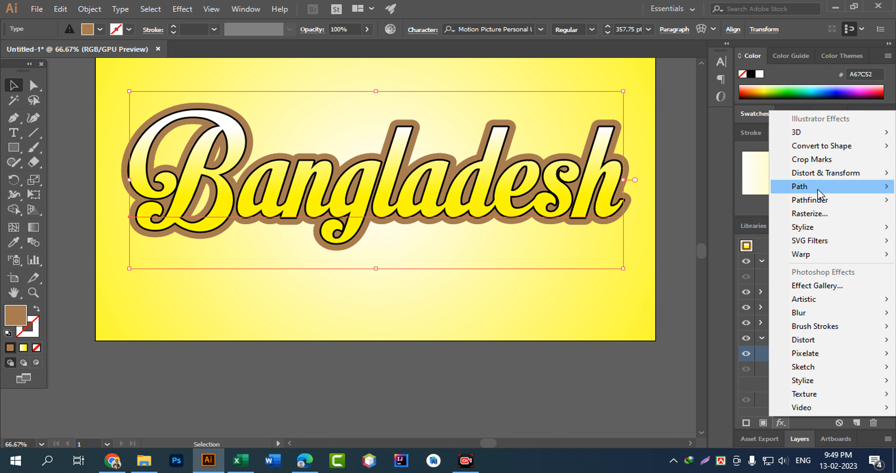
pyautogui.moveTo(834, 175)
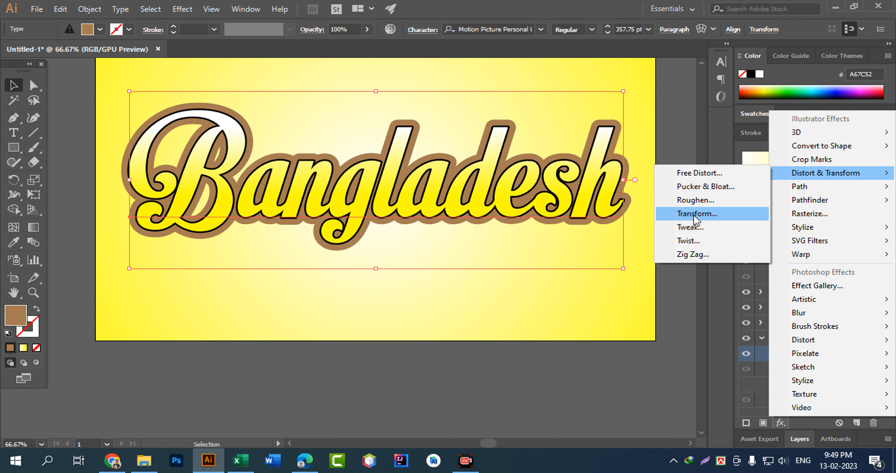
pyautogui.click(714, 214)
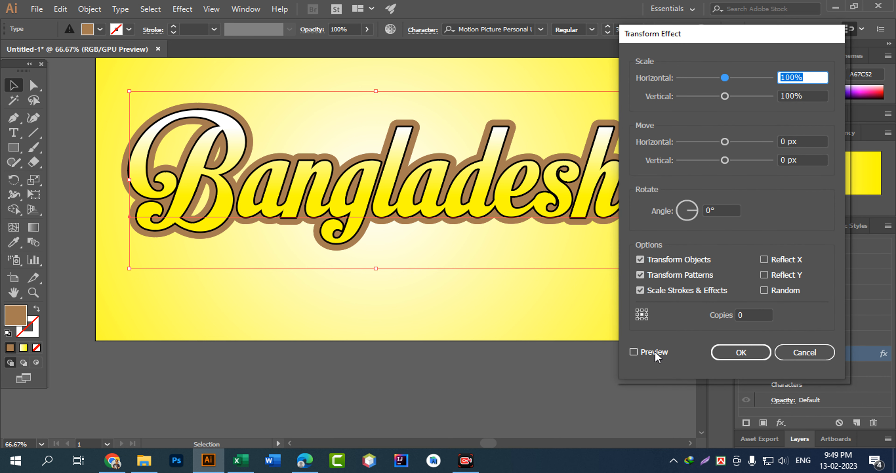
pyautogui.click(647, 353)
pyautogui.moveTo(706, 33); pyautogui.dragTo(750, 23)
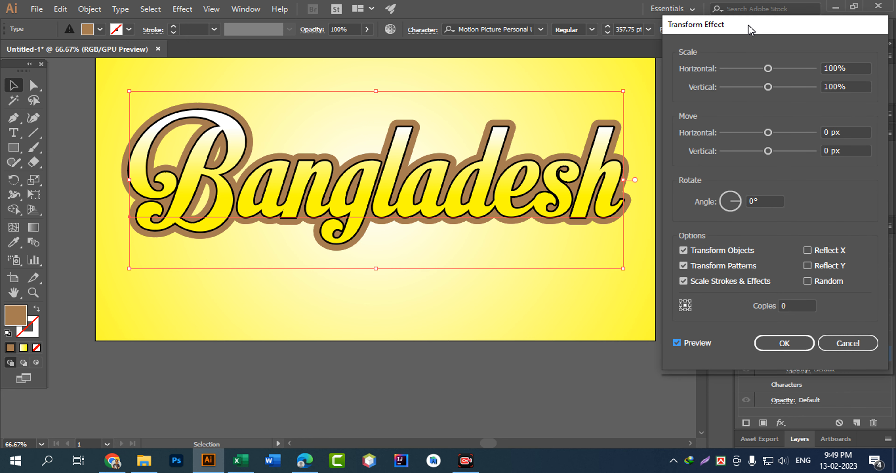
pyautogui.click(849, 134)
pyautogui.press('Up')
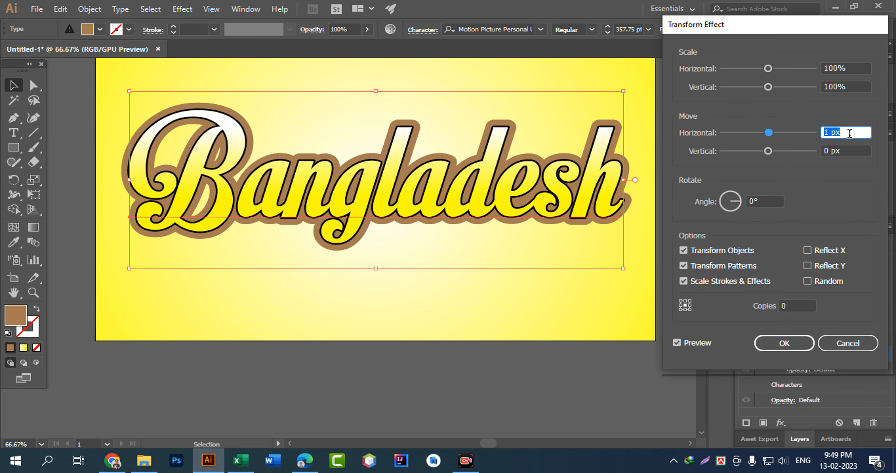
pyautogui.click(850, 151)
pyautogui.press('Up')
pyautogui.press('Up')
pyautogui.press('Up')
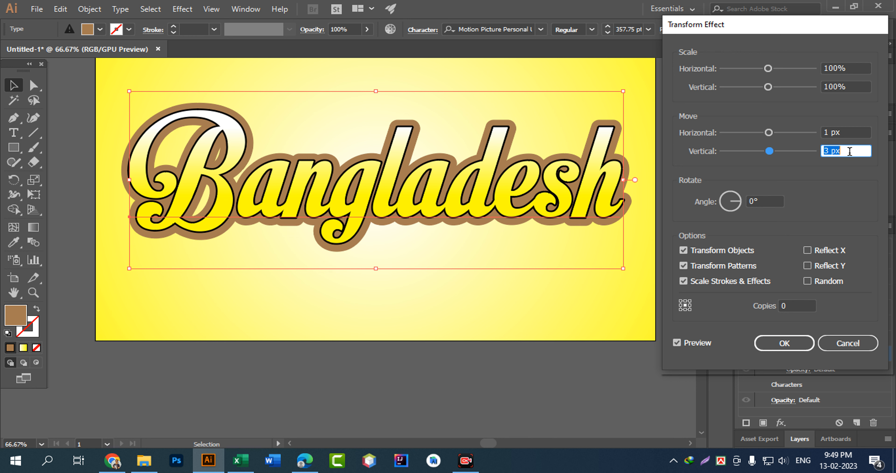
# Set the Transform effect of the lowest brown fill to 12 copies and apply it.
pyautogui.click(803, 306)
pyautogui.press('Up')
pyautogui.press('Up')
pyautogui.press('Up')
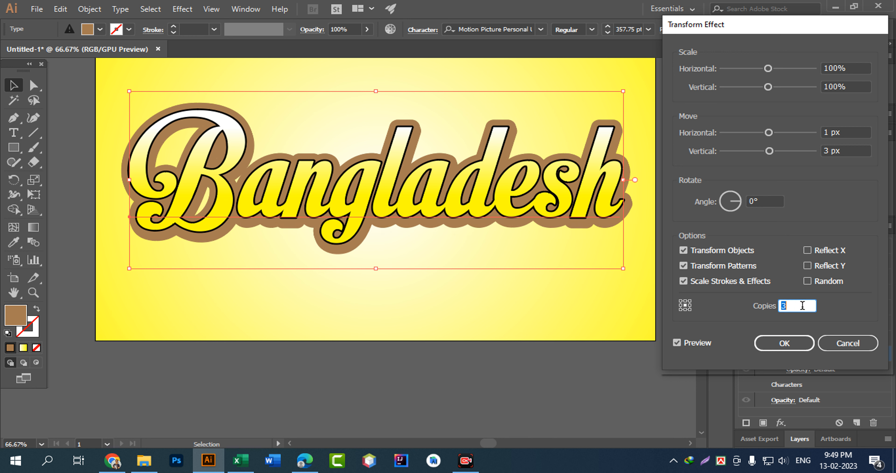
pyautogui.press('Up')
pyautogui.press('Up')
pyautogui.press('Up')
pyautogui.press('Up')
pyautogui.press('Up')
pyautogui.press('Up')
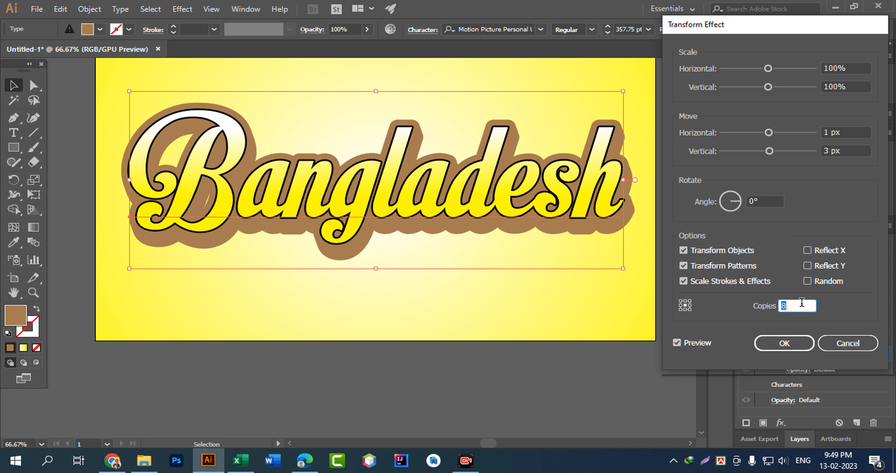
pyautogui.press('Up')
pyautogui.press('Up')
pyautogui.press('Up')
pyautogui.press('Up')
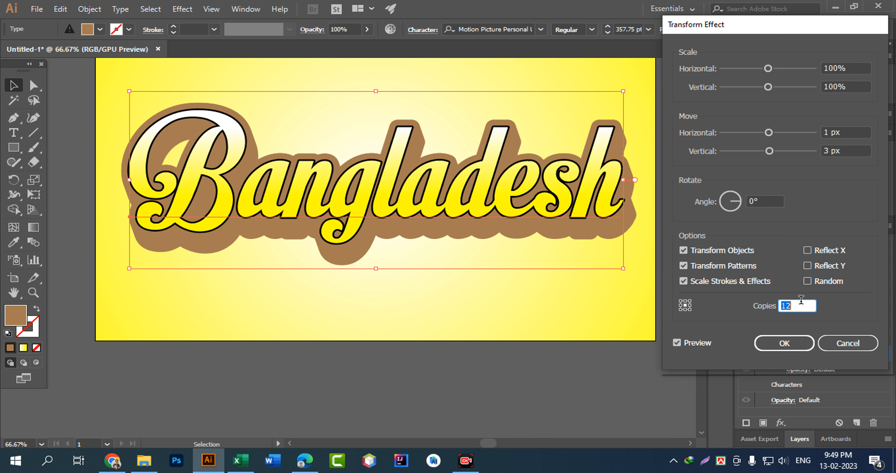
pyautogui.click(784, 343)
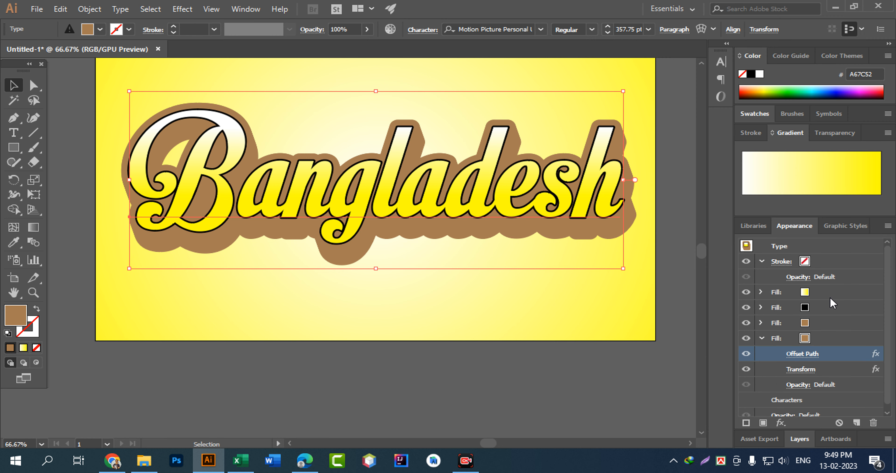
# Recolor the lowest, extruded fill of the text to very dark brown (42210B) and deselect the text.
pyautogui.click(806, 340)
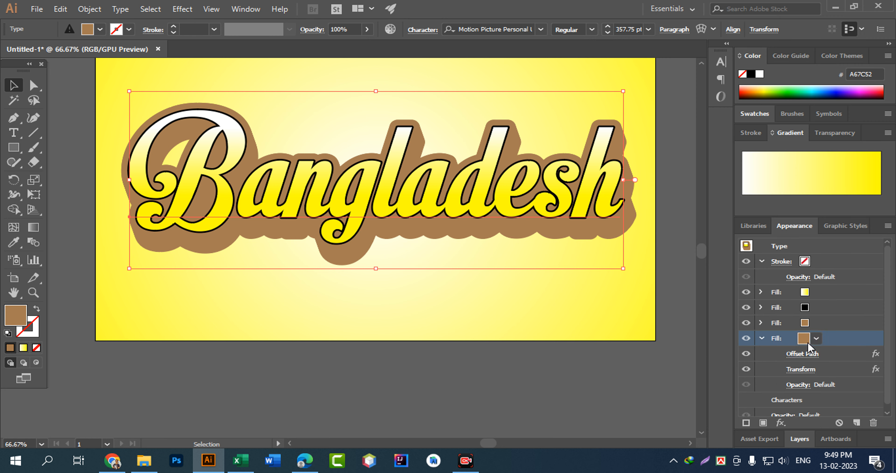
pyautogui.click(801, 340)
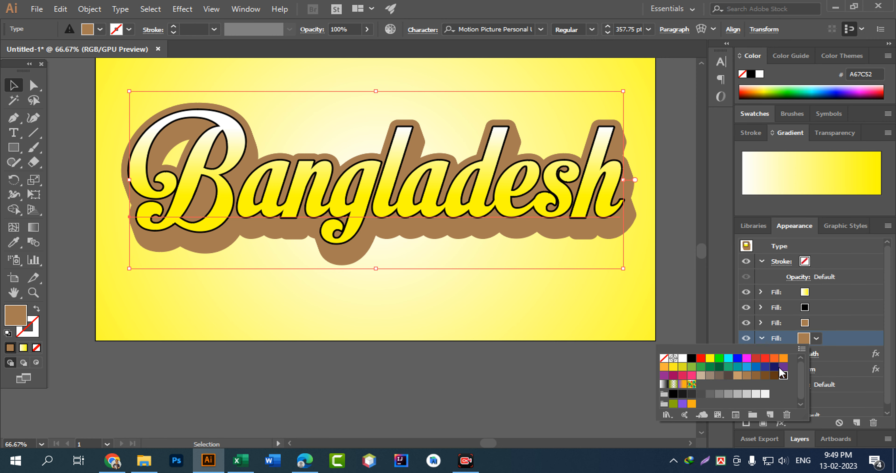
pyautogui.click(784, 375)
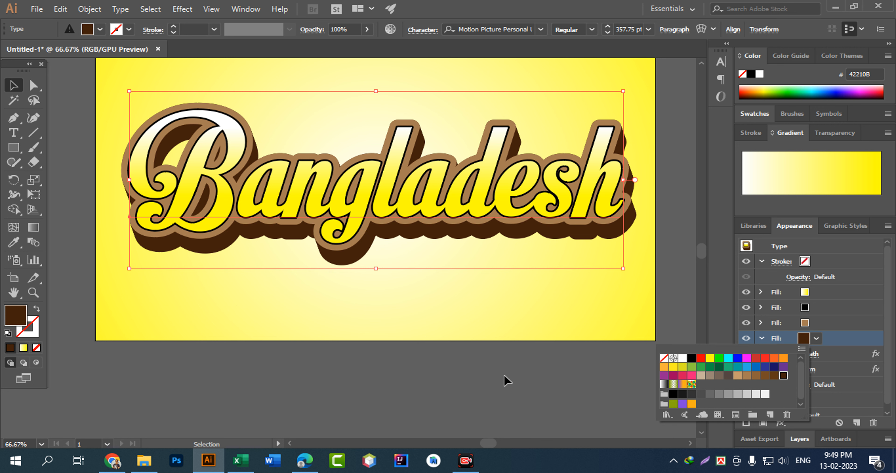
pyautogui.click(519, 389)
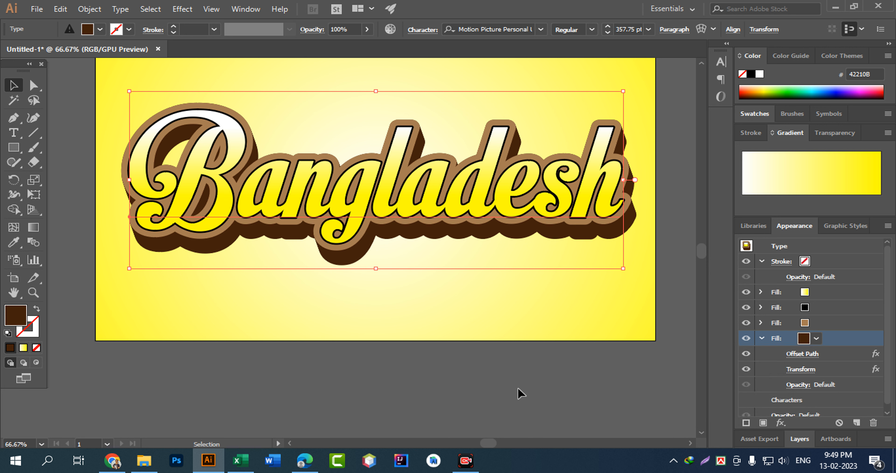
pyautogui.click(516, 373)
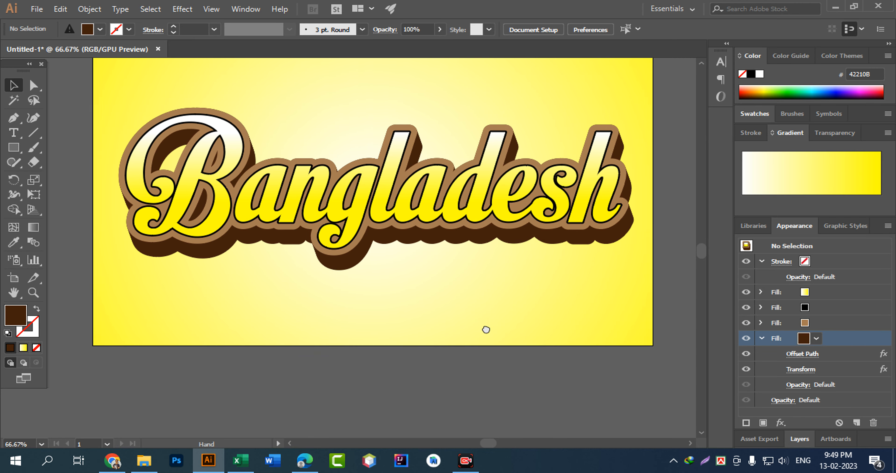
pyautogui.moveTo(486, 328); pyautogui.dragTo(507, 300)
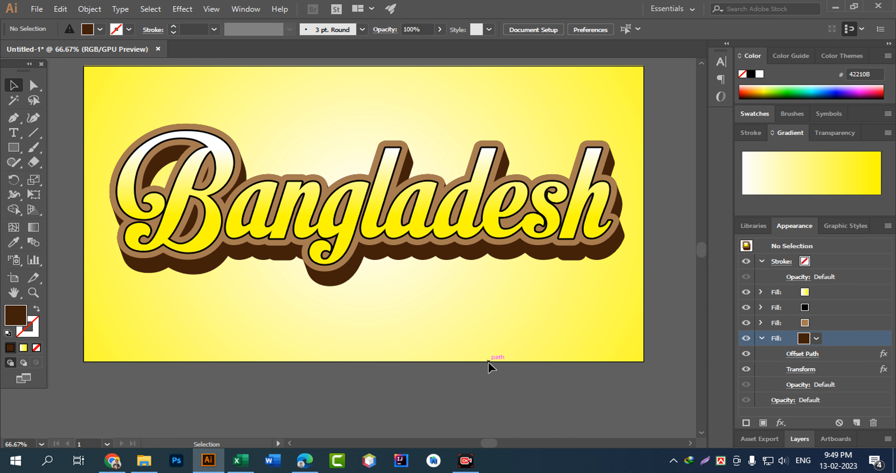
# Try darker brown swatches for the text's upper brown fill, ending on 603813.
pyautogui.click(807, 324)
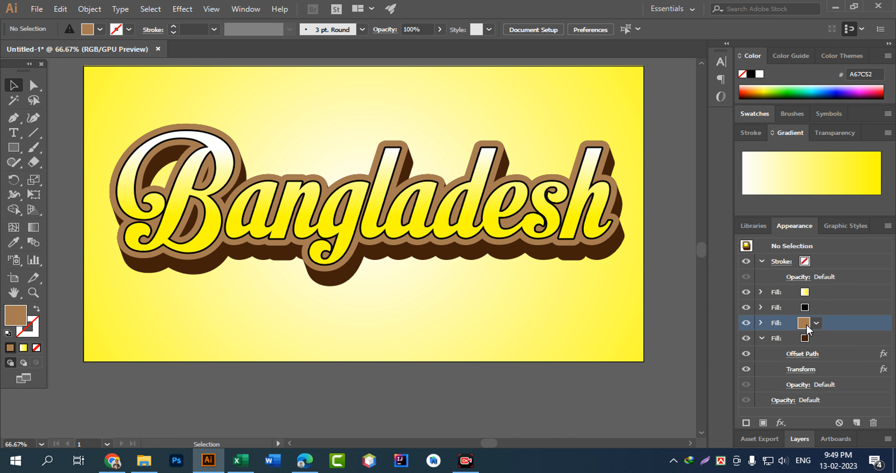
pyautogui.click(801, 323)
pyautogui.click(755, 361)
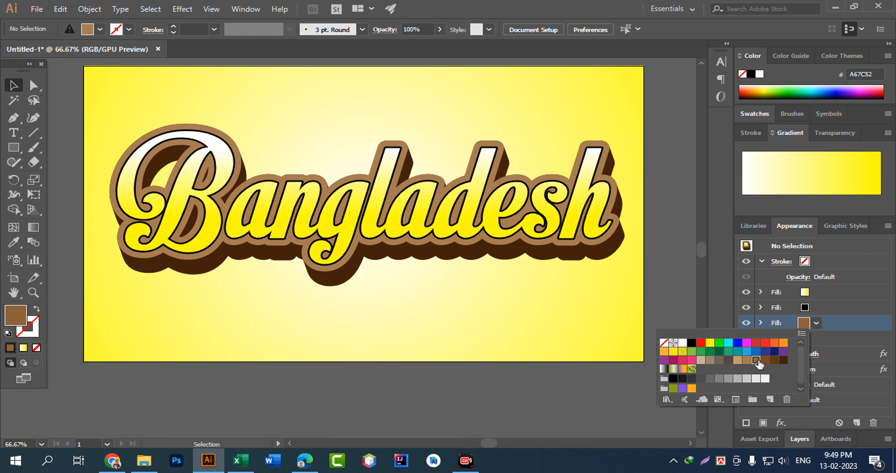
pyautogui.click(765, 361)
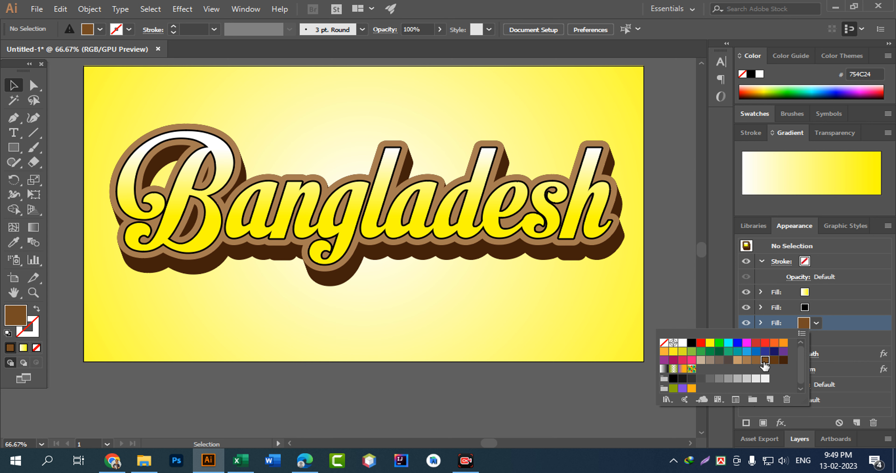
pyautogui.click(774, 360)
pyautogui.click(546, 271)
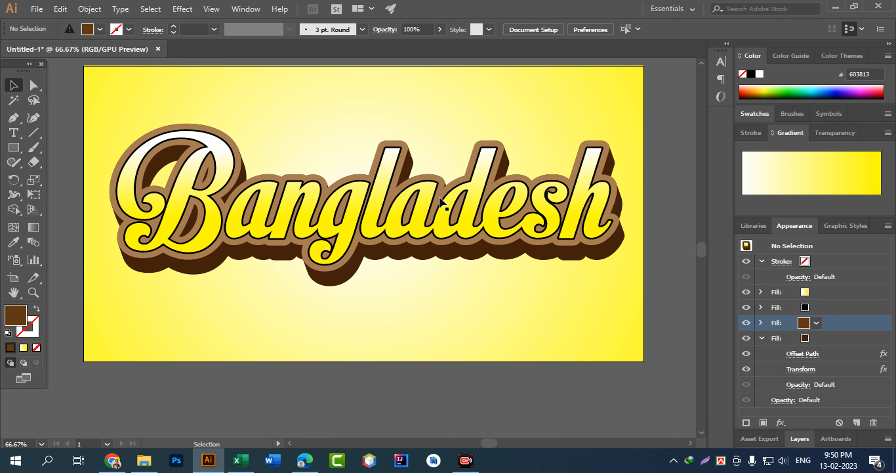
# Select the text, recolor its upper brown fill to medium brown (8C6239) and deselect it.
pyautogui.click(556, 219)
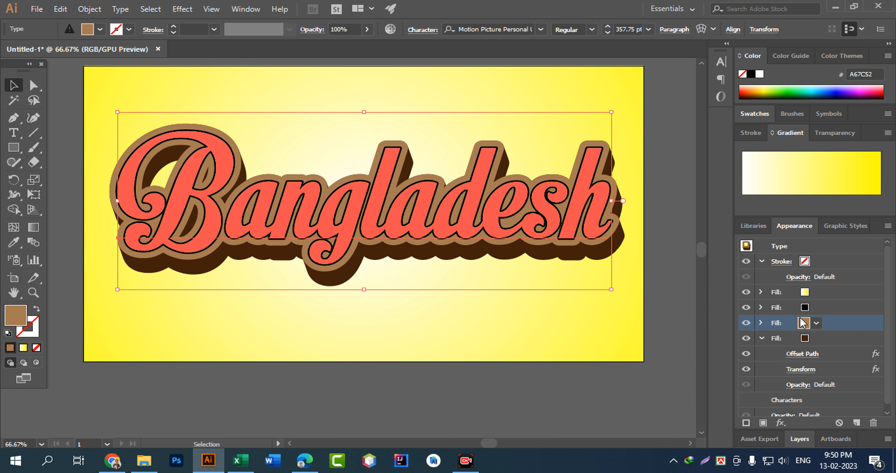
pyautogui.click(805, 323)
pyautogui.click(757, 360)
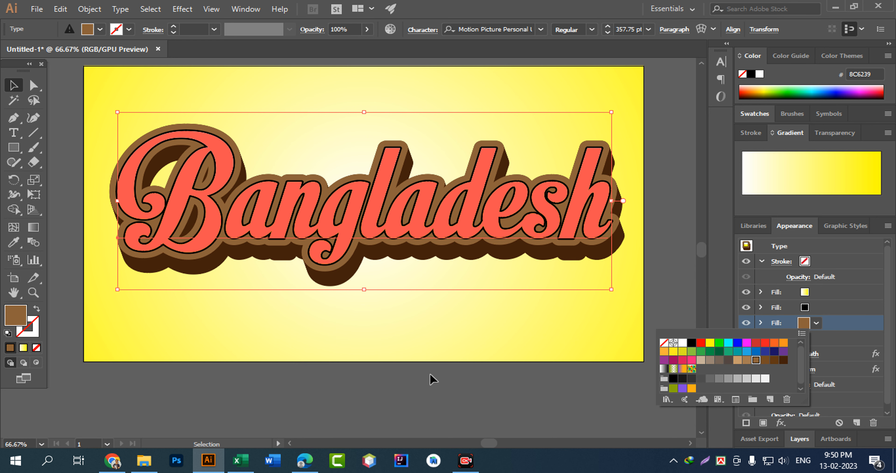
pyautogui.click(484, 420)
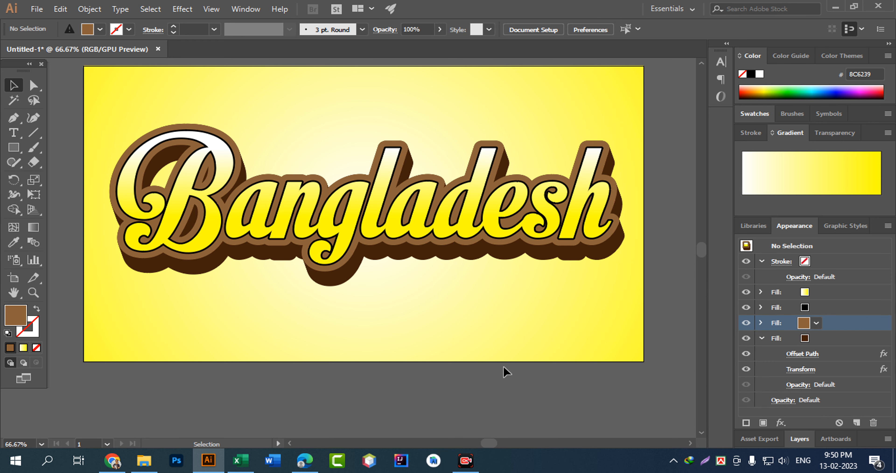
# Reselect the text, recolor its upper brown fill to darker brown (754C24) and deselect it.
pyautogui.click(569, 252)
pyautogui.click(804, 323)
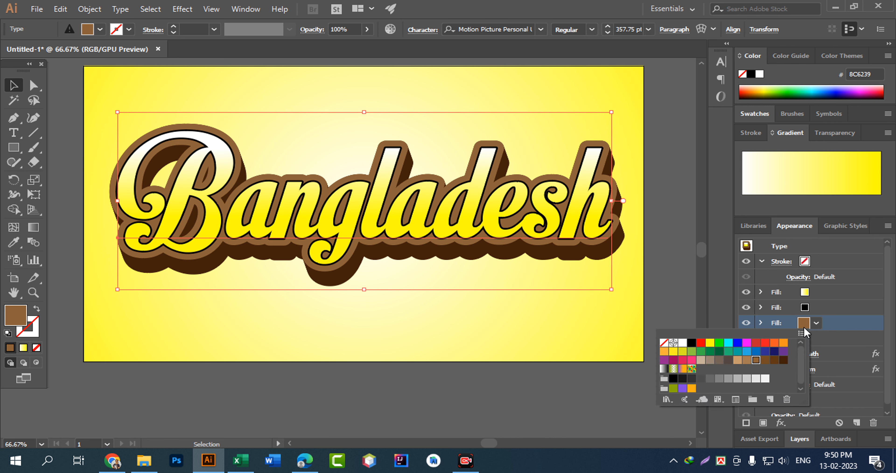
pyautogui.click(765, 360)
pyautogui.click(588, 399)
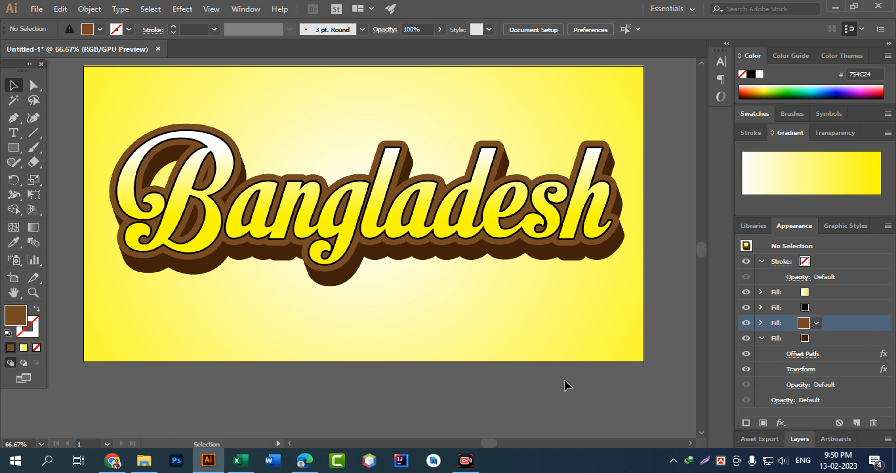
pyautogui.moveTo(499, 288); pyautogui.dragTo(509, 322)
pyautogui.keyDown('alt'); pyautogui.click(499, 320); pyautogui.keyUp('alt')
pyautogui.moveTo(422, 272); pyautogui.dragTo(507, 280)
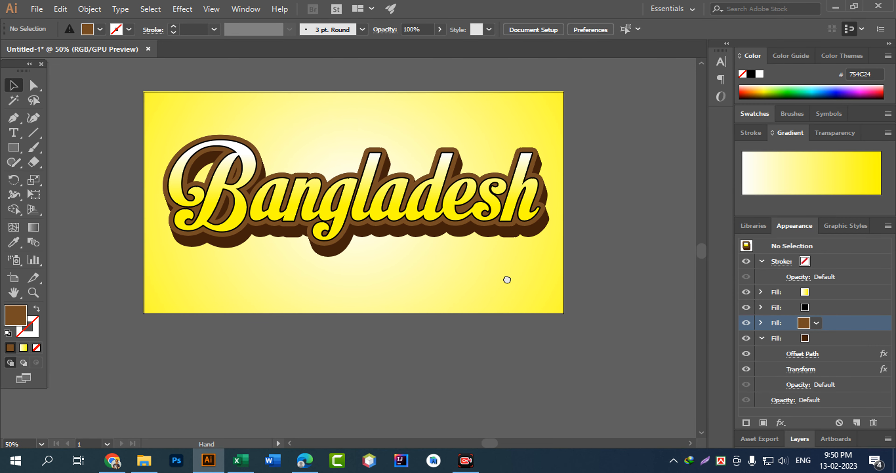
pyautogui.moveTo(435, 273); pyautogui.dragTo(496, 296)
pyautogui.keyDown('ctrl'); pyautogui.click(490, 278); pyautogui.keyUp('ctrl')
pyautogui.moveTo(432, 262); pyautogui.dragTo(524, 281)
pyautogui.moveTo(455, 283); pyautogui.dragTo(494, 311)
# Add a Drop Shadow effect with preview on to the lowest dark brown fill of the text.
pyautogui.click(499, 241)
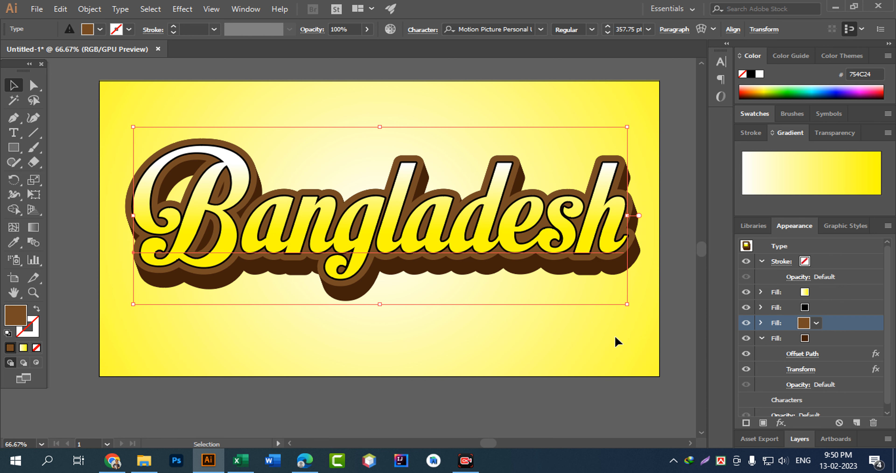
pyautogui.click(762, 338)
pyautogui.click(835, 341)
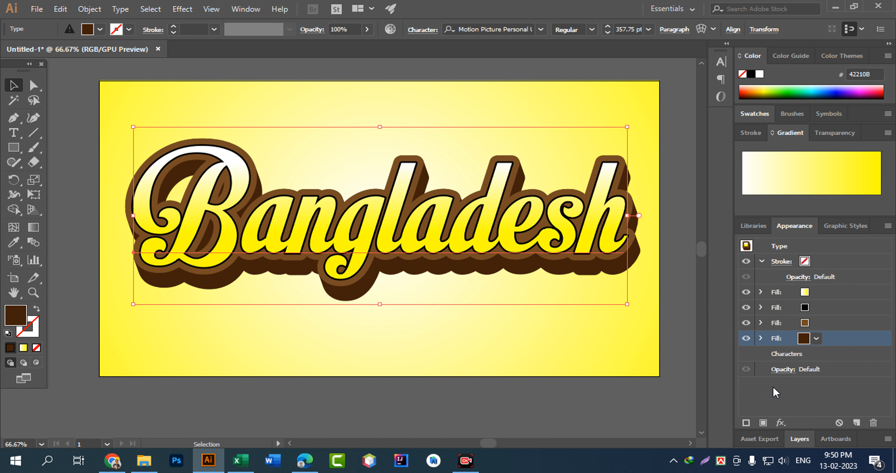
pyautogui.click(784, 424)
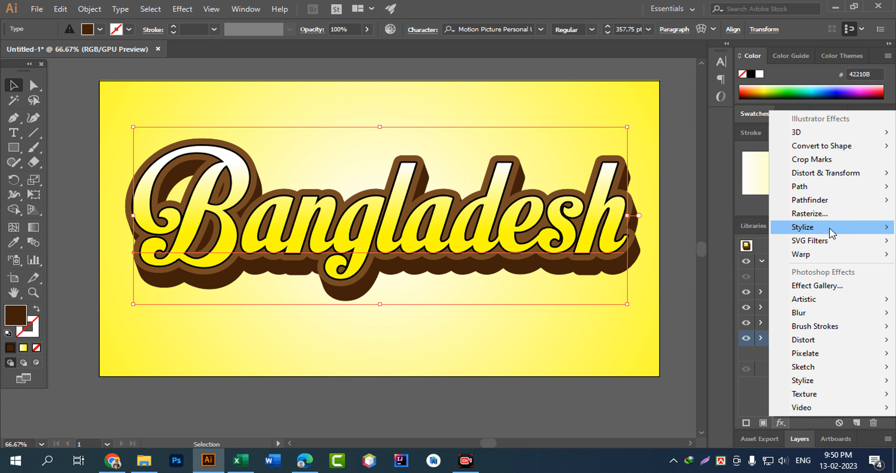
pyautogui.moveTo(832, 232)
pyautogui.click(708, 231)
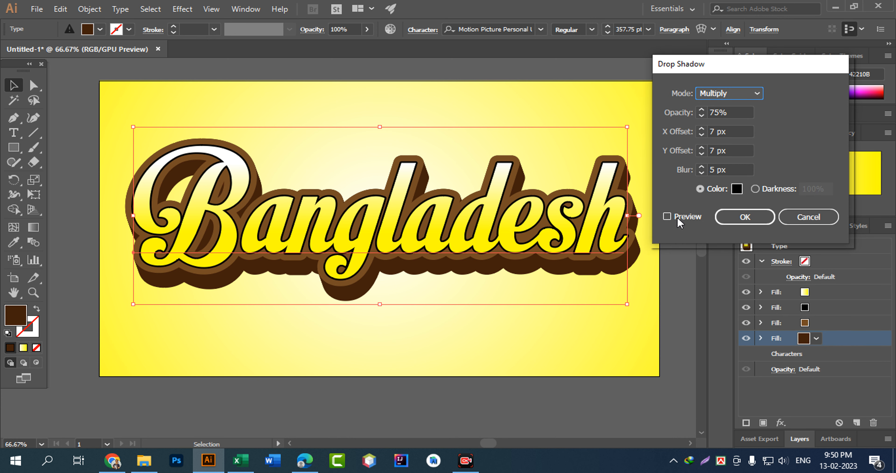
pyautogui.click(668, 217)
# Set the drop shadow's opacity to 80% and both its X and Y offsets to 10 px.
pyautogui.write('80')
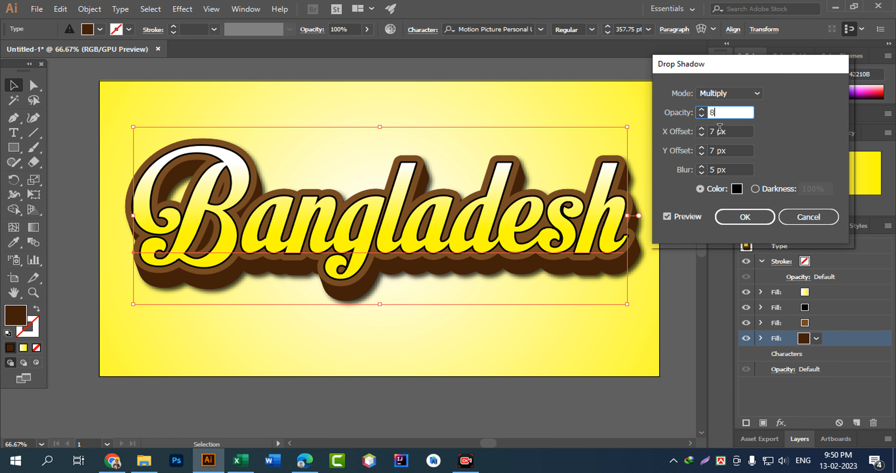
pyautogui.click(738, 132)
pyautogui.moveTo(738, 132); pyautogui.dragTo(650, 131)
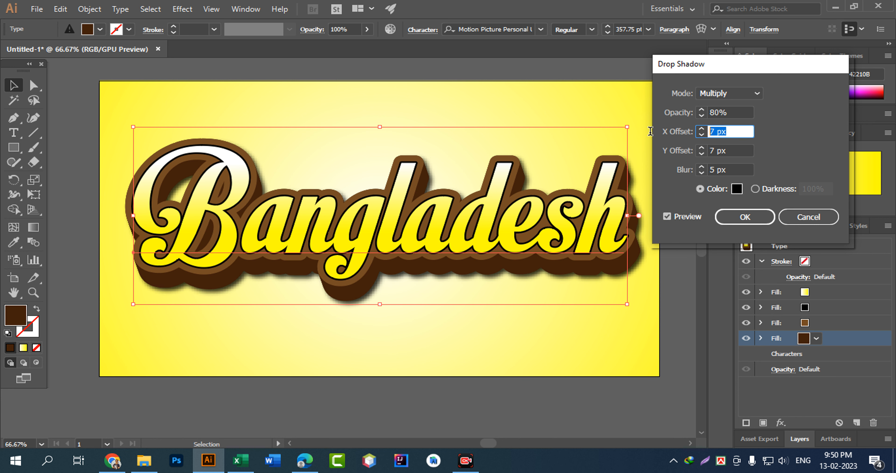
pyautogui.write('10')
pyautogui.press('Tab')
pyautogui.write('1')
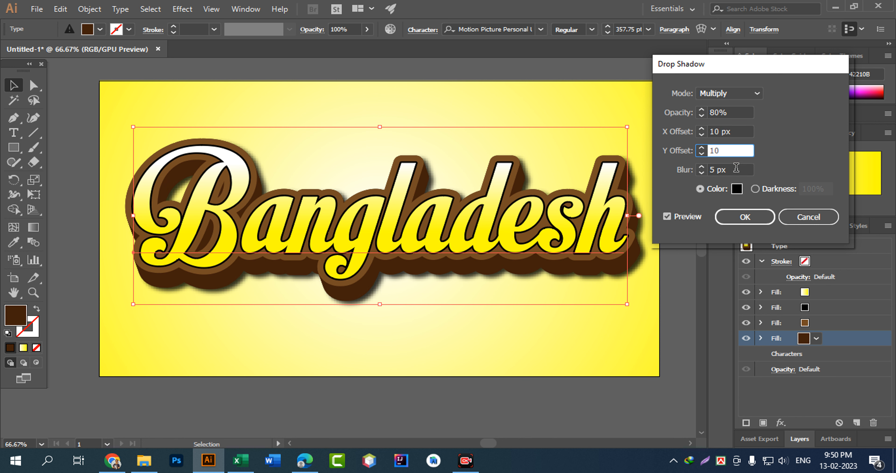
# Set the drop shadow's blur to 10 px.
pyautogui.click(737, 170)
pyautogui.moveTo(744, 175); pyautogui.dragTo(694, 171)
pyautogui.write('1')
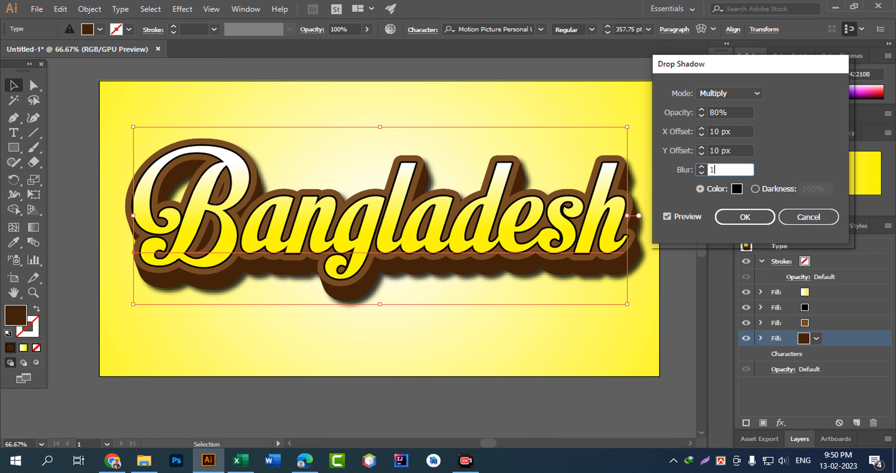
pyautogui.write('0')
# Reduce the drop shadow's Y offset to 8 px and its blur to 8 px.
pyautogui.click(742, 151)
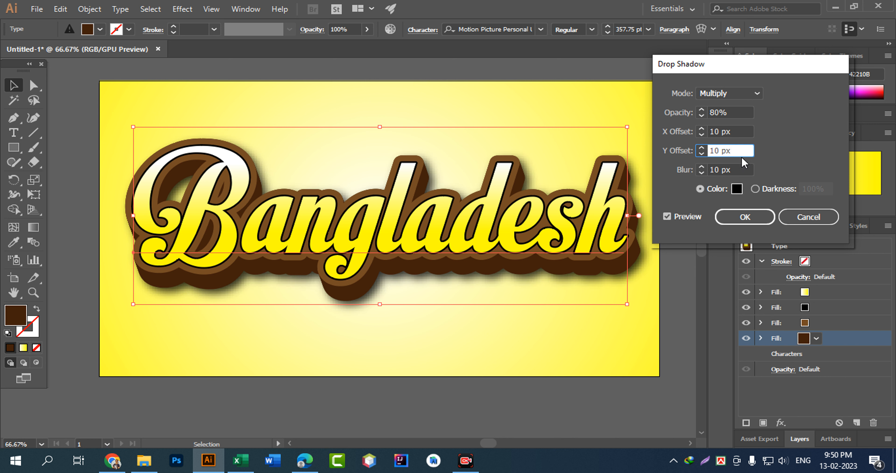
pyautogui.moveTo(743, 153); pyautogui.dragTo(626, 153)
pyautogui.write('8')
pyautogui.click(744, 131)
pyautogui.click(742, 152)
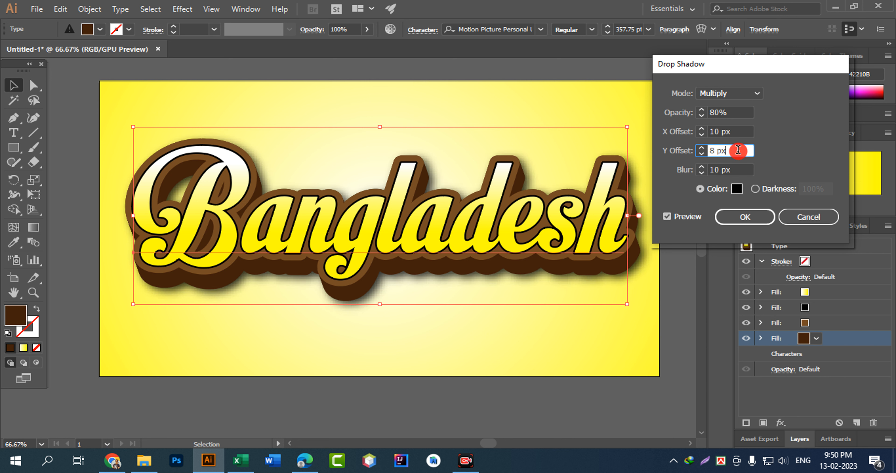
pyautogui.click(746, 169)
pyautogui.moveTo(746, 170); pyautogui.dragTo(677, 174)
pyautogui.write('8')
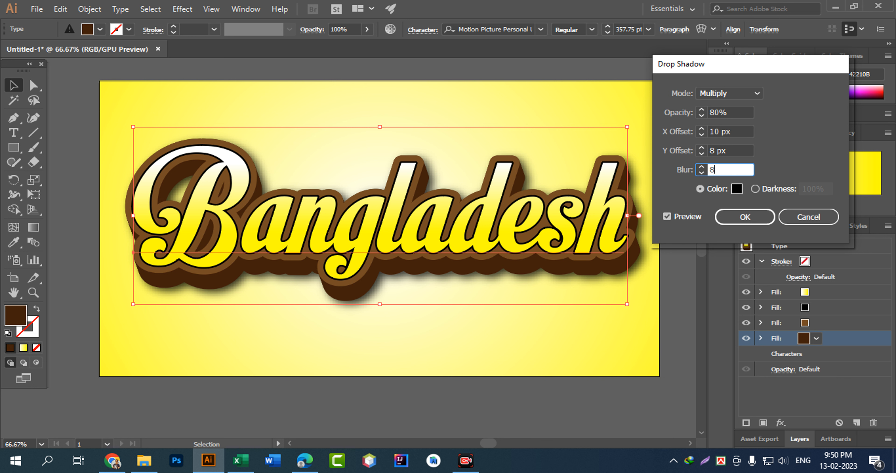
# Set the drop shadow's Y offset to 10 px and its blur to 5 px.
pyautogui.click(739, 150)
pyautogui.moveTo(739, 150); pyautogui.dragTo(676, 157)
pyautogui.write('10')
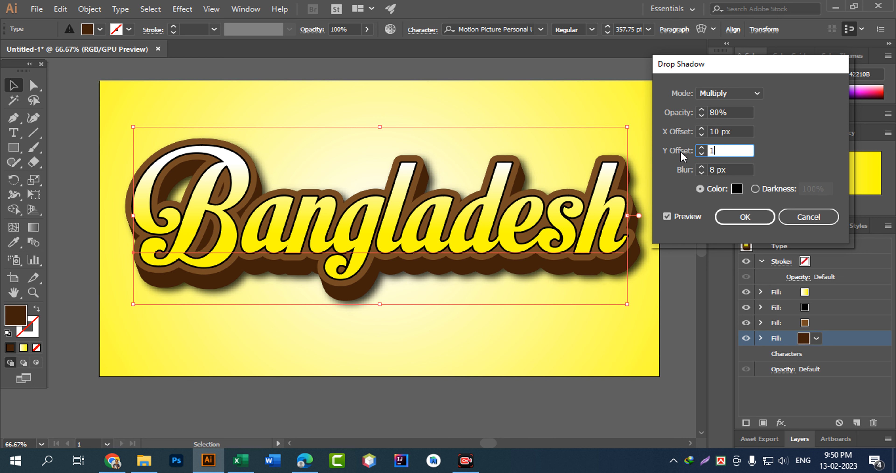
pyautogui.click(741, 133)
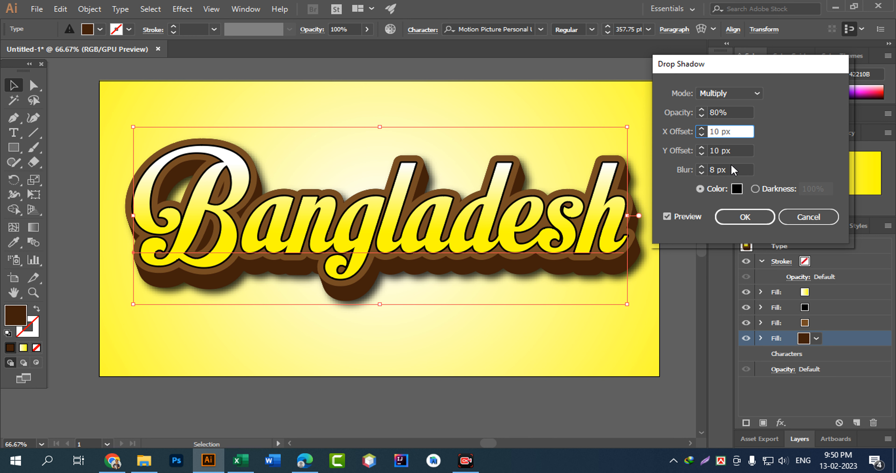
pyautogui.moveTo(735, 169); pyautogui.dragTo(654, 167)
pyautogui.write('5')
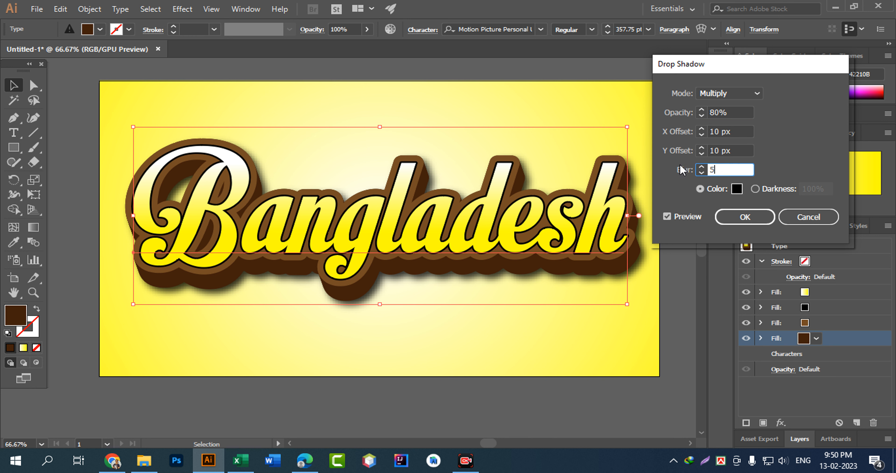
pyautogui.click(733, 150)
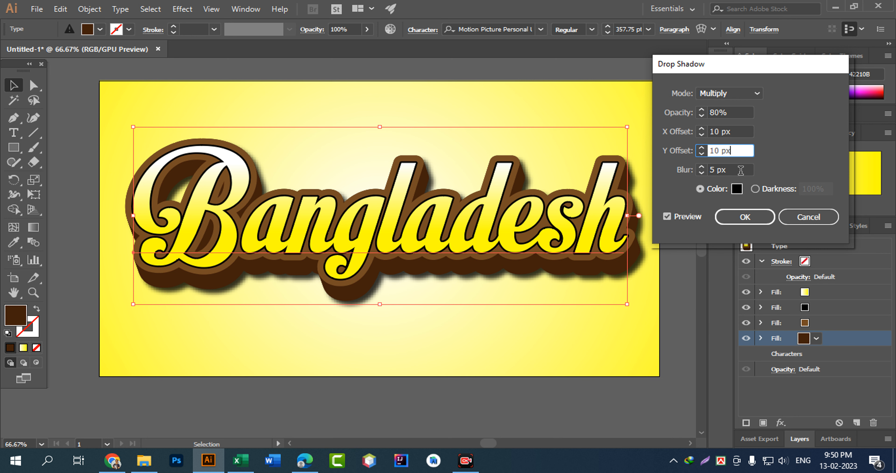
# Set the drop shadow's blur to 12 px, apply the effect and deselect the text.
pyautogui.moveTo(742, 170); pyautogui.dragTo(651, 176)
pyautogui.write('12')
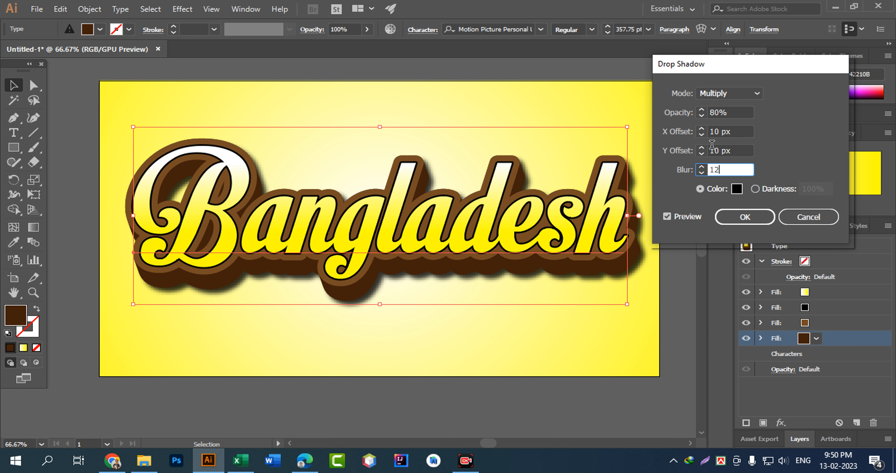
pyautogui.click(734, 151)
pyautogui.click(735, 221)
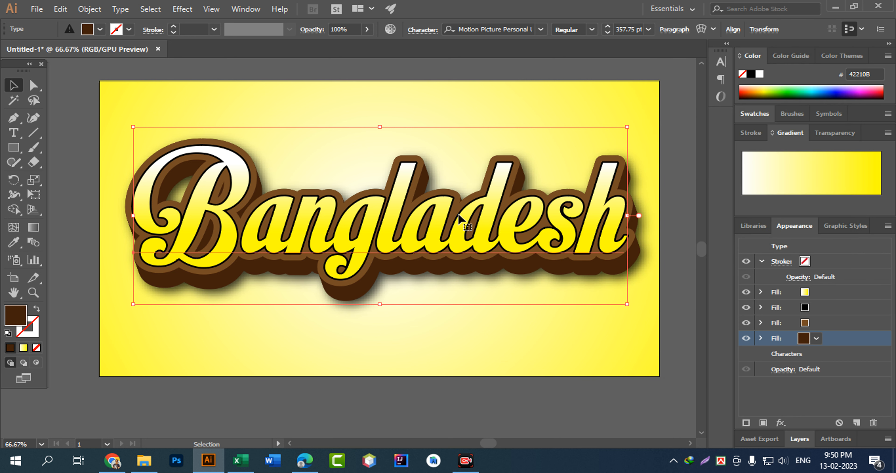
pyautogui.click(460, 358)
# Examine the finished "Bangladesh" text effect on the whole artboard and closer up.
pyautogui.keyDown('ctrl'); pyautogui.keyDown('alt'); pyautogui.click(481, 329); pyautogui.keyUp('alt'); pyautogui.keyUp('ctrl')
pyautogui.moveTo(390, 263); pyautogui.dragTo(470, 304)
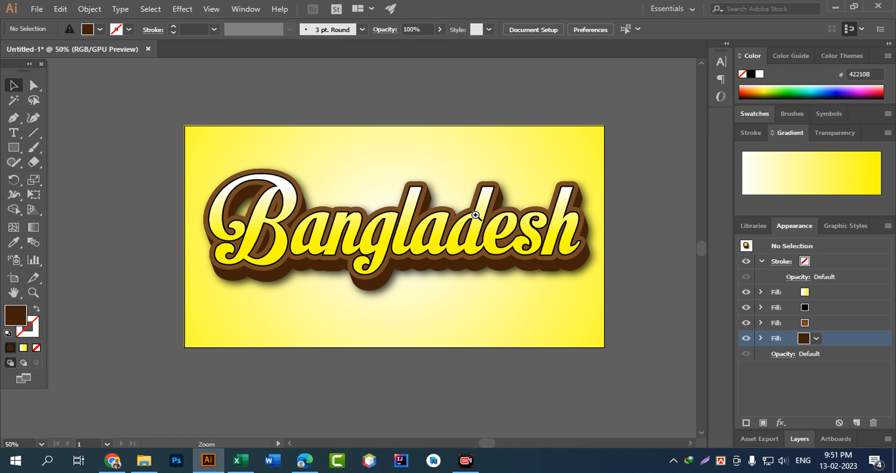
pyautogui.hotkey('ctrl', 'alt', 'space')
pyautogui.moveTo(430, 220); pyautogui.dragTo(454, 232)
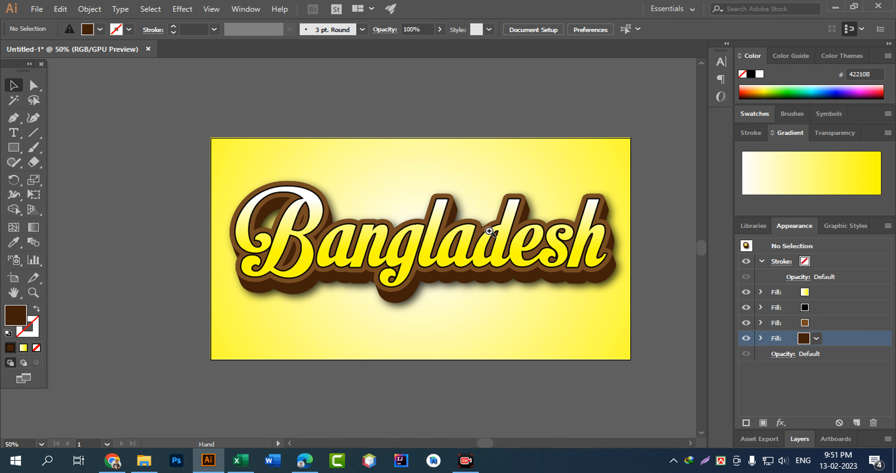
pyautogui.hotkey('ctrl', 'space')
pyautogui.keyDown('ctrl'); pyautogui.click(319, 186); pyautogui.keyUp('ctrl')
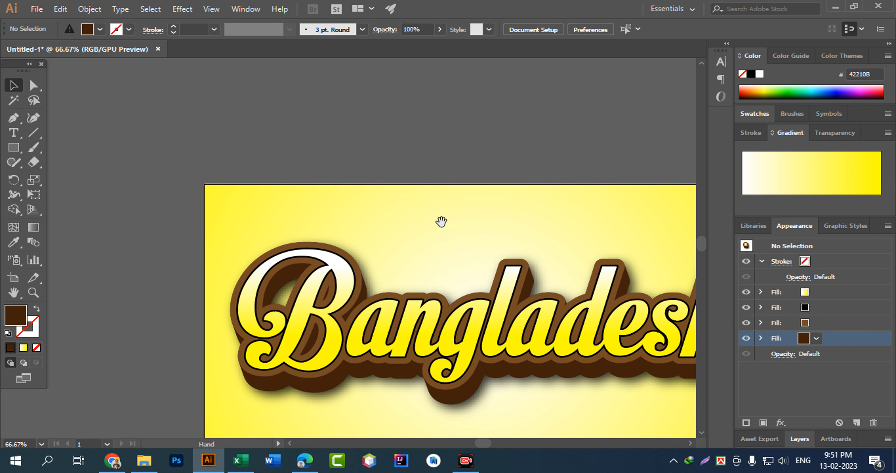
pyautogui.moveTo(486, 282); pyautogui.dragTo(384, 180)
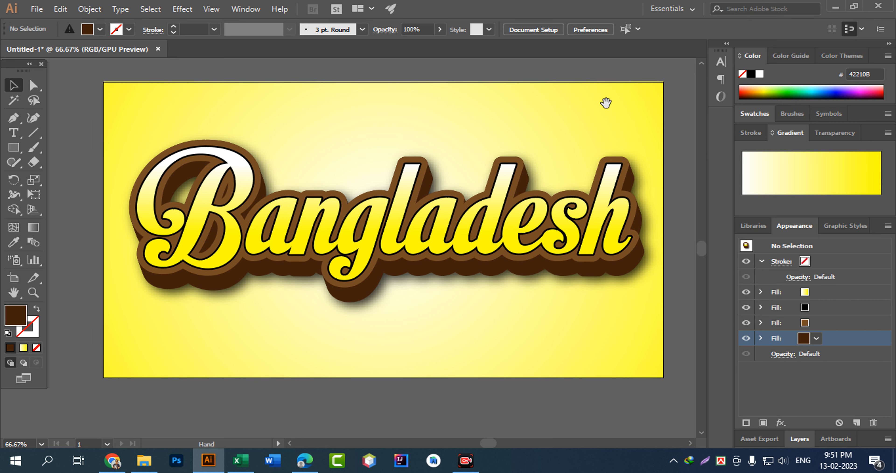